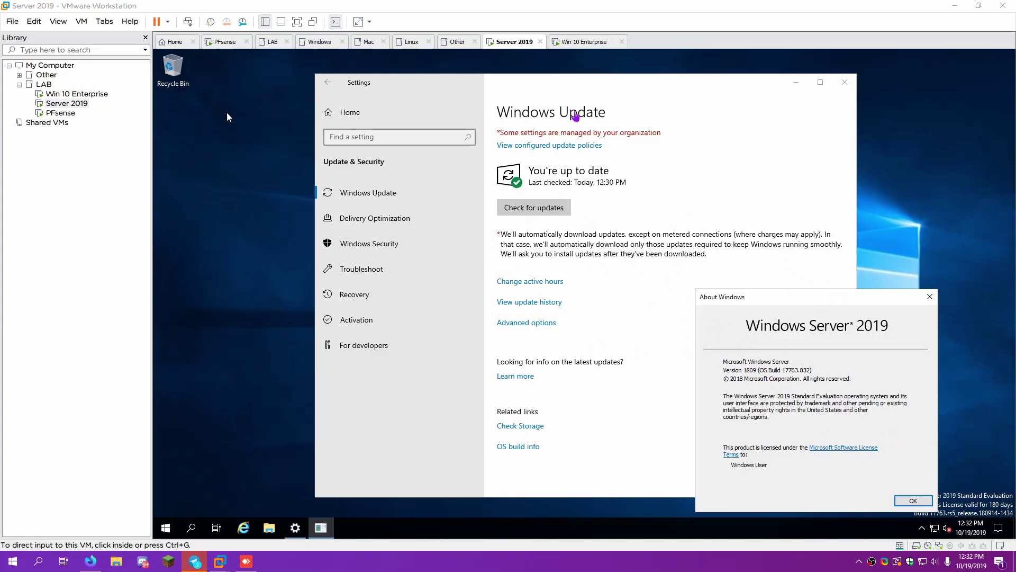
Glance at the Win 10 VM, then close About Windows and Windows Update on Server 2019
left_click(587, 45)
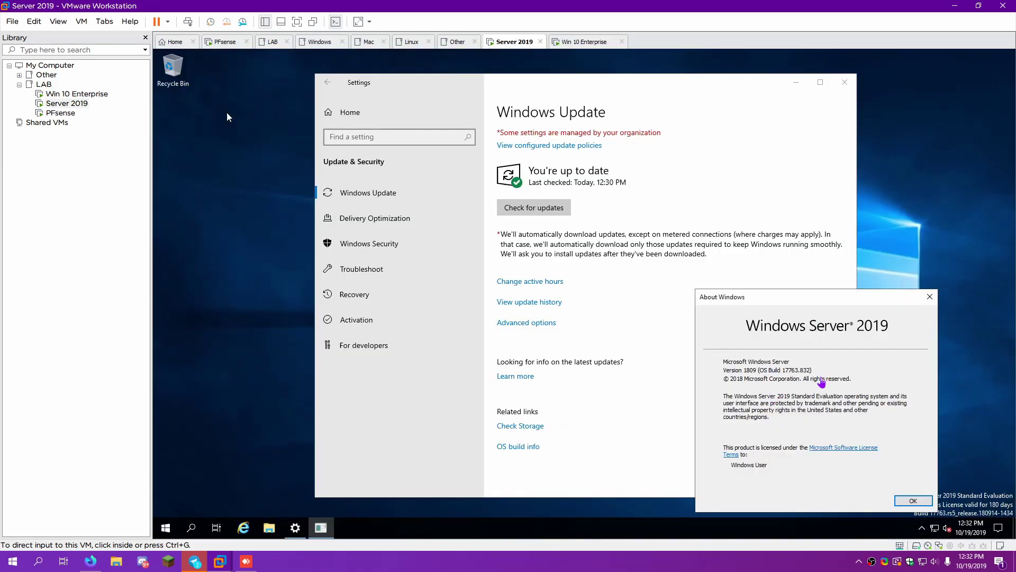
left_click(588, 43)
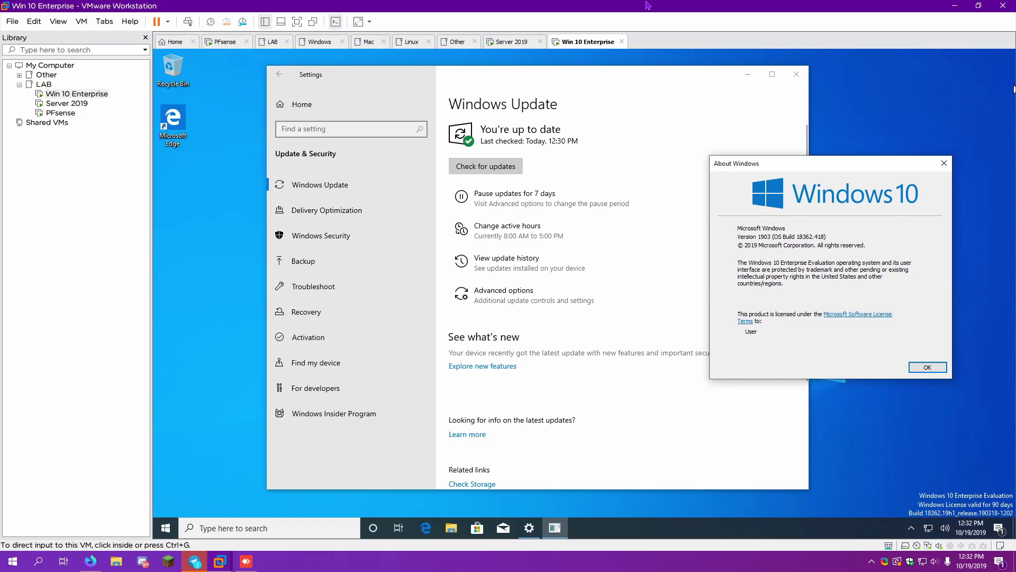
left_click(508, 42)
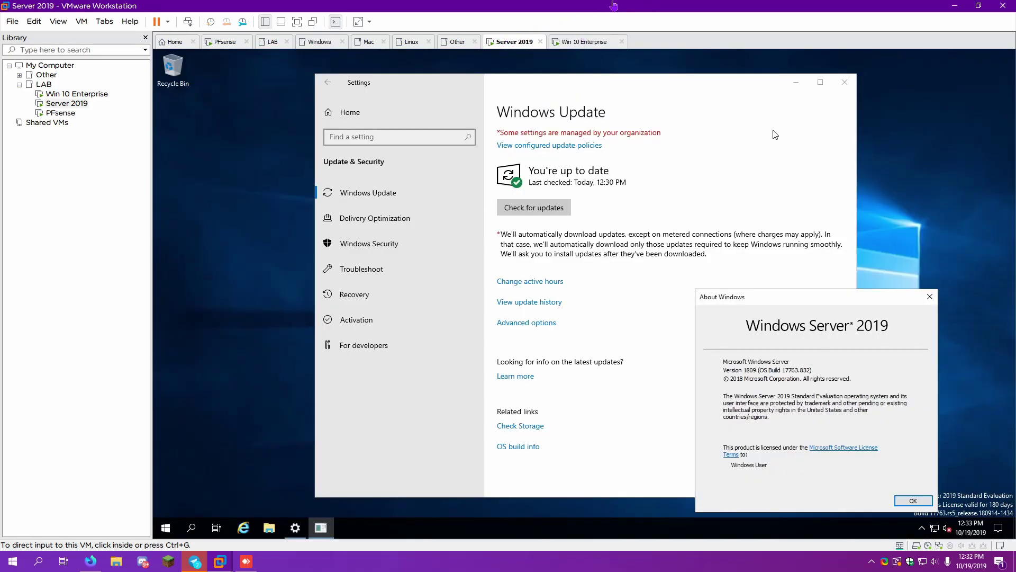
left_click(930, 297)
left_click(846, 83)
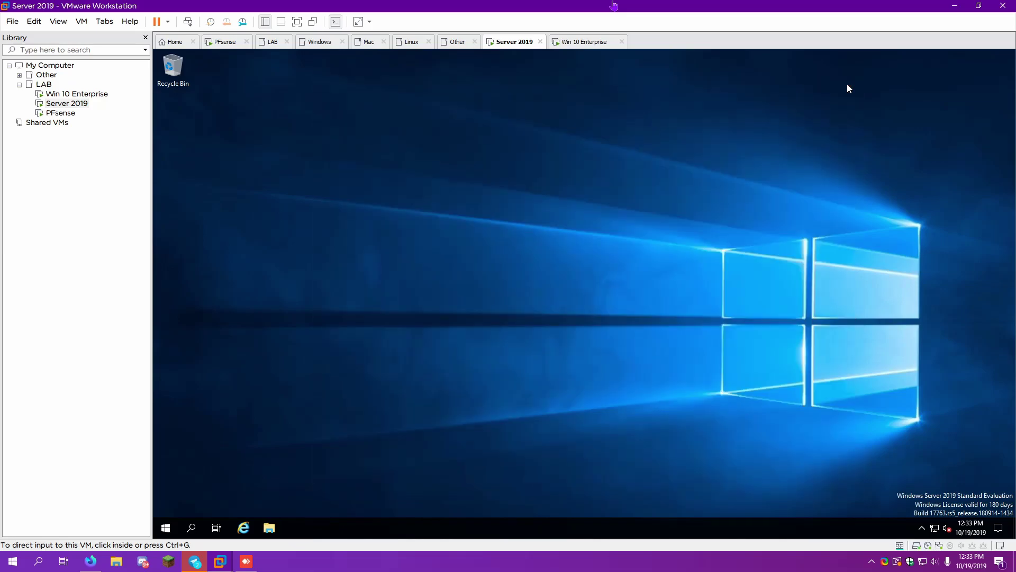
Start the Add Roles and Features wizard with role-based installation targeting Server-2019
left_click(166, 528)
left_click(354, 242)
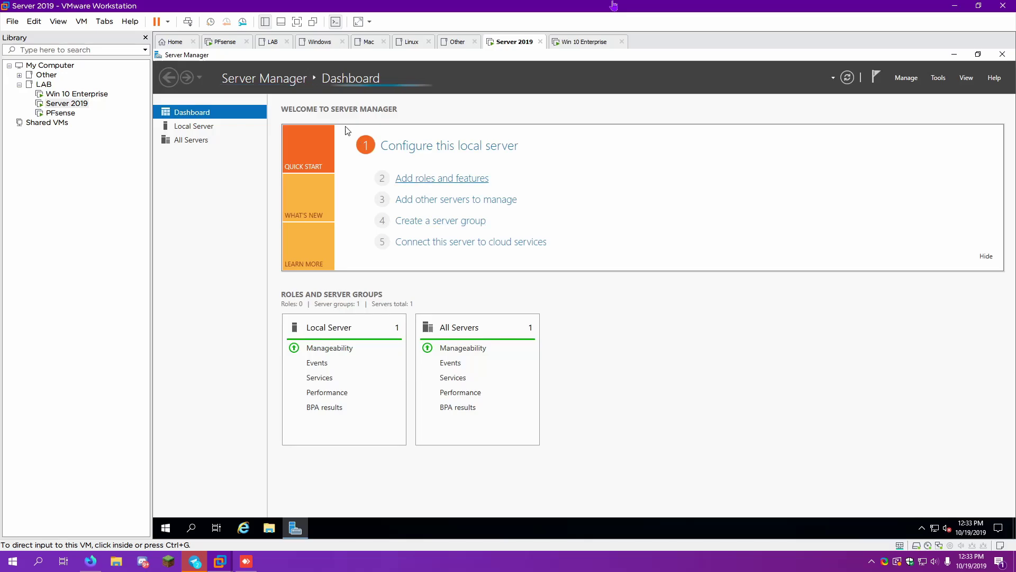
left_click(429, 180)
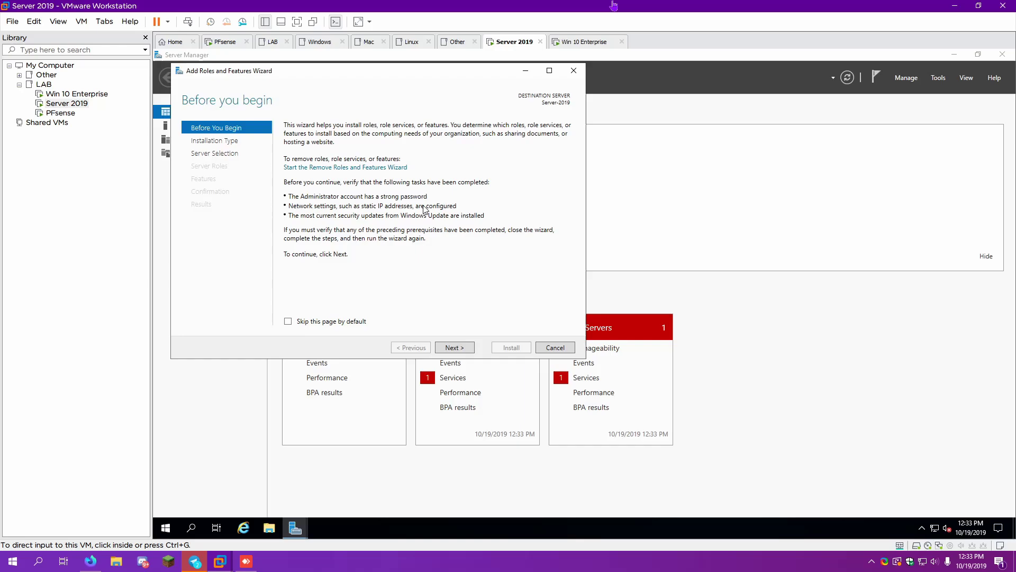
left_click(453, 347)
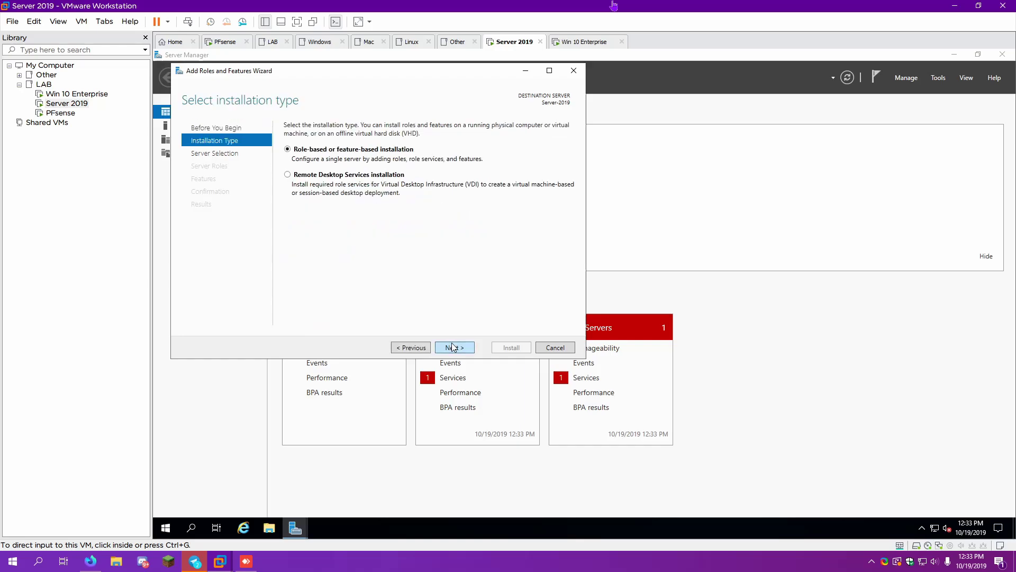
left_click(454, 348)
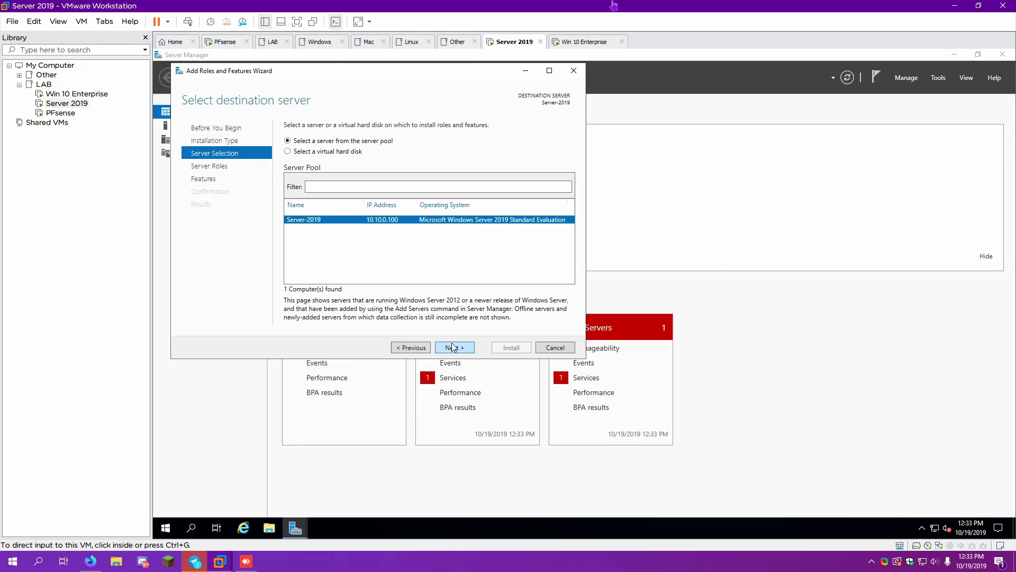
left_click(454, 348)
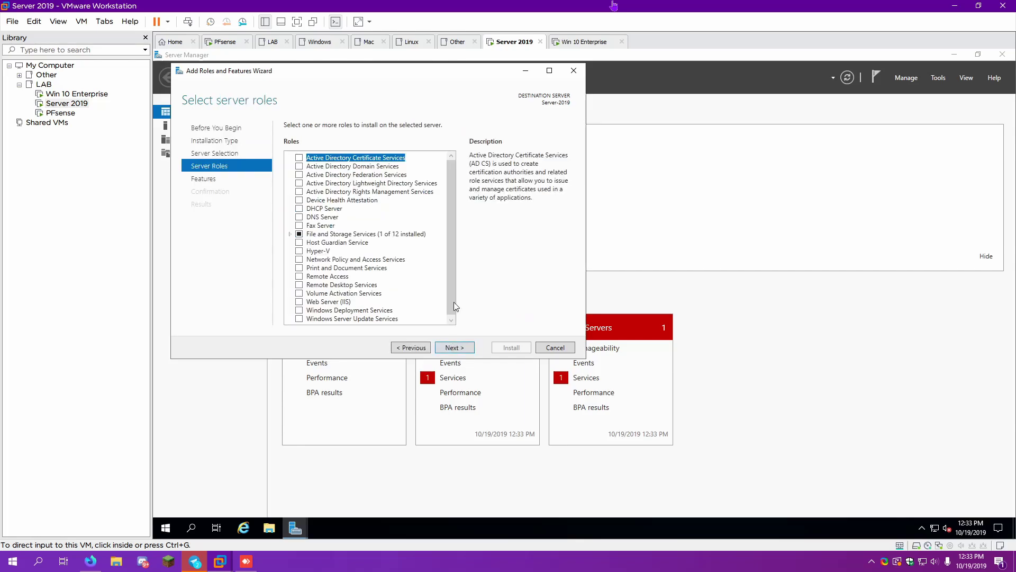
Select the DHCP Server role with its management tools and advance to Confirmation
left_click(300, 209)
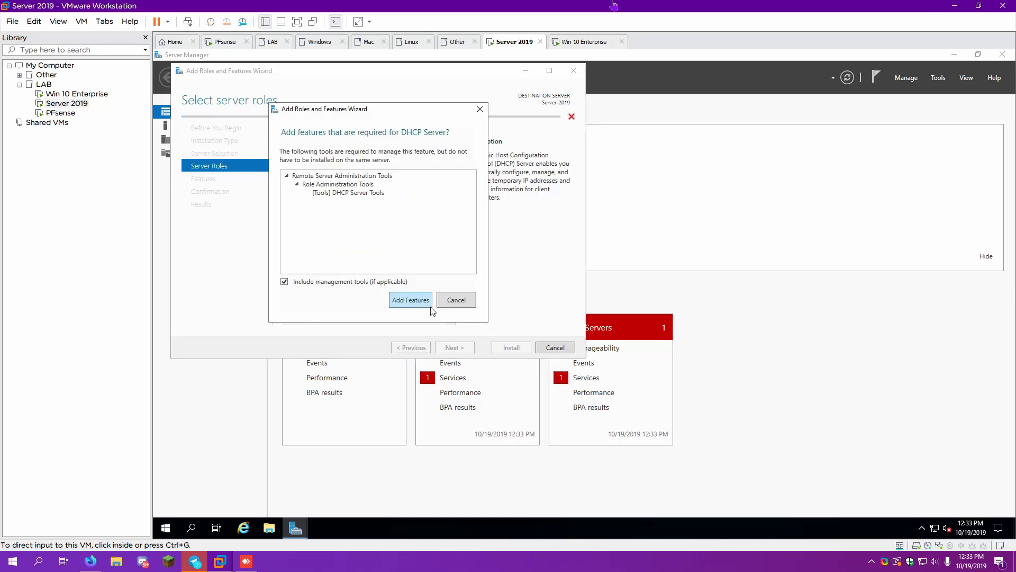
left_click(430, 306)
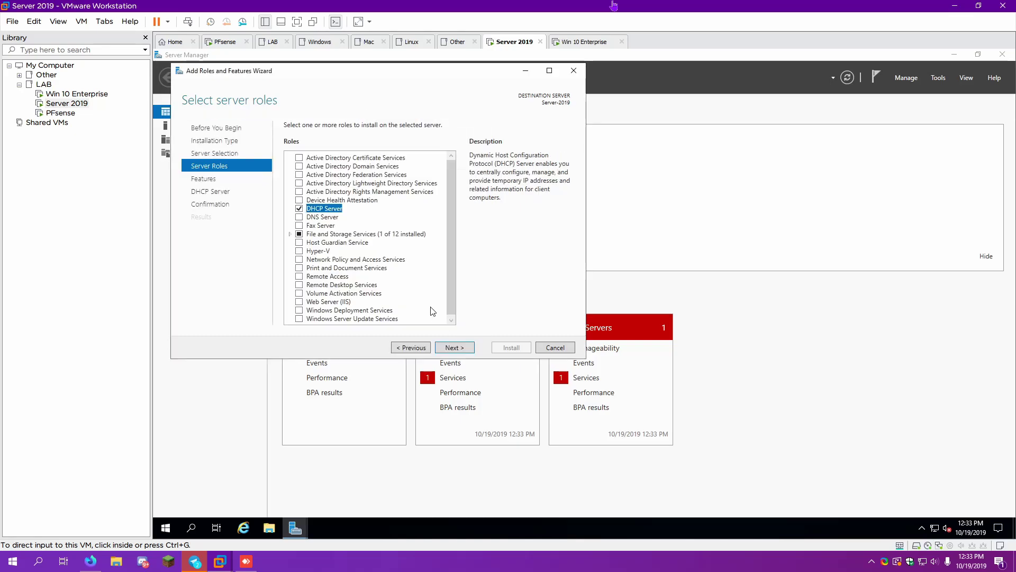
left_click(455, 350)
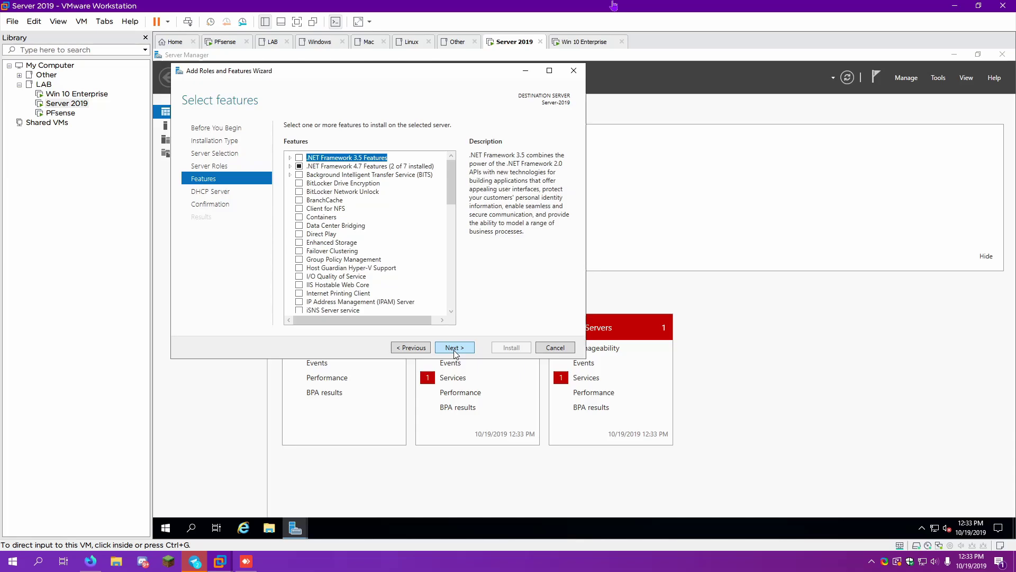
left_click(451, 312)
scroll(451, 313, "down", 2)
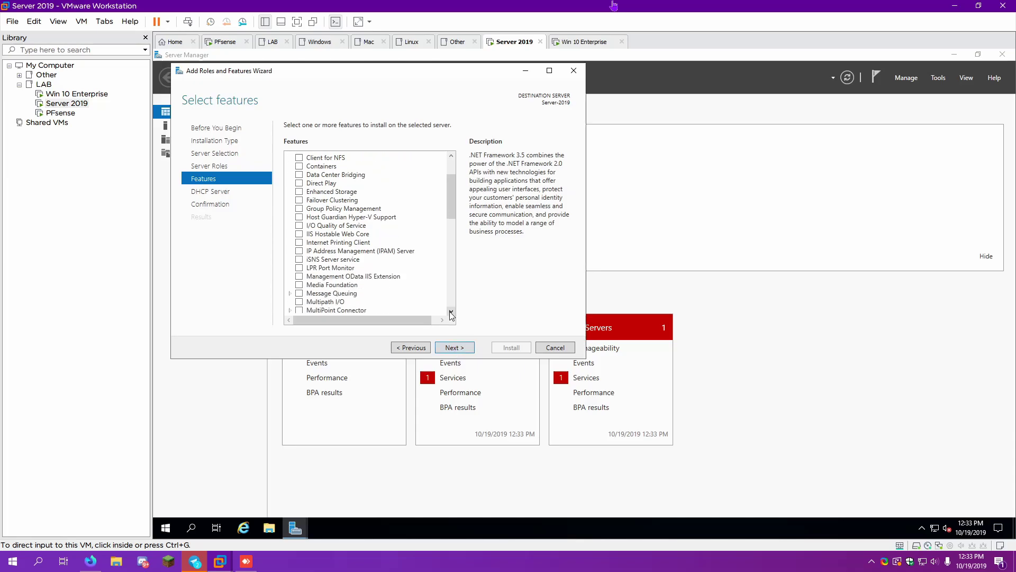
left_click(454, 347)
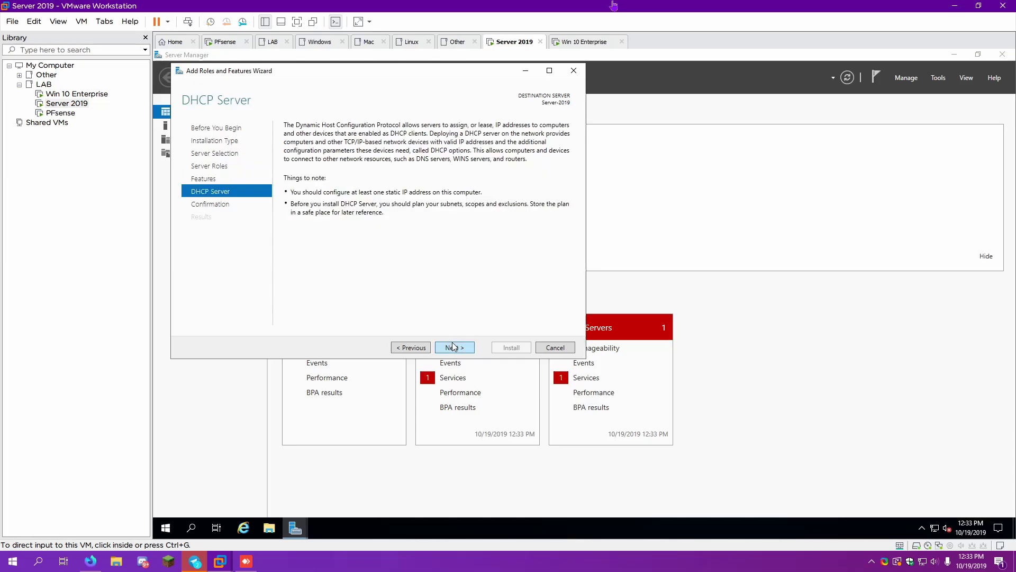
left_click(454, 347)
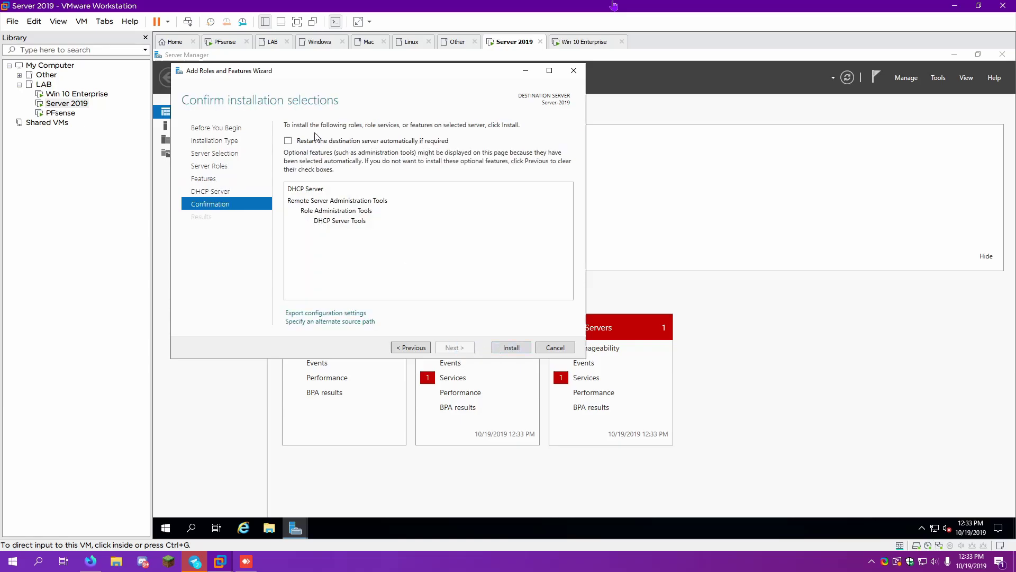
Allow automatic restart if required and install the DHCP Server role
left_click(288, 140)
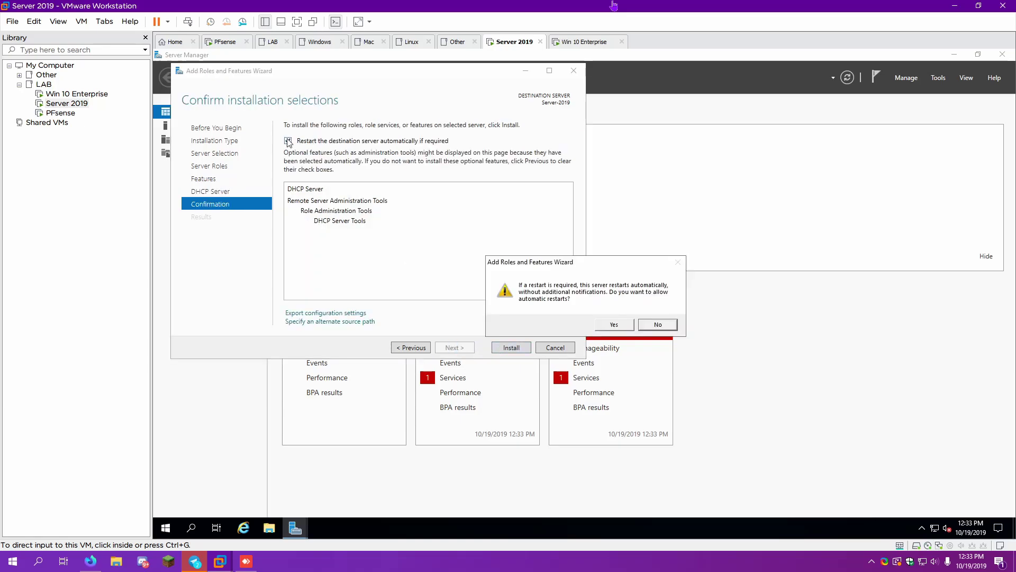
left_click(614, 324)
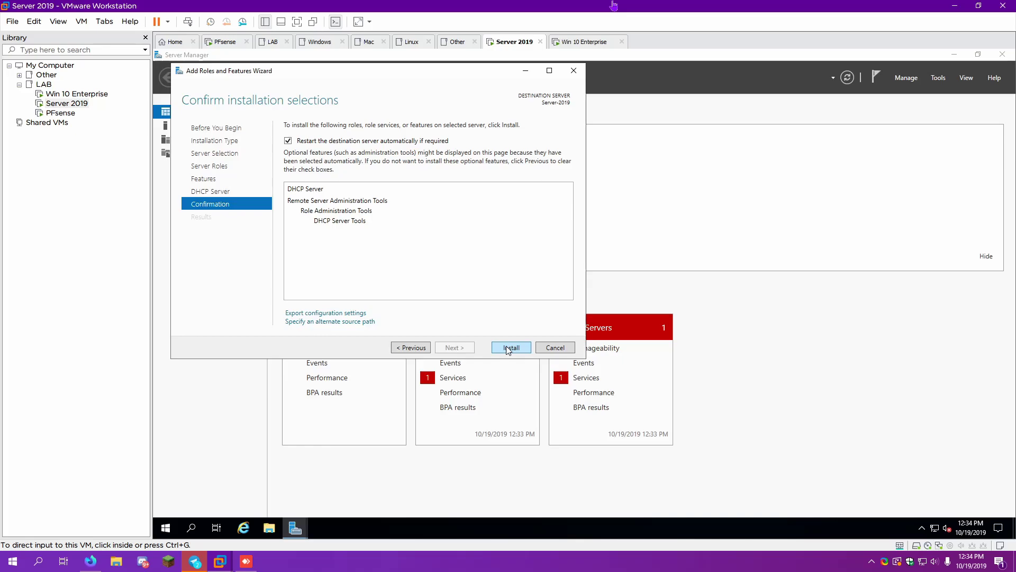
left_click(508, 349)
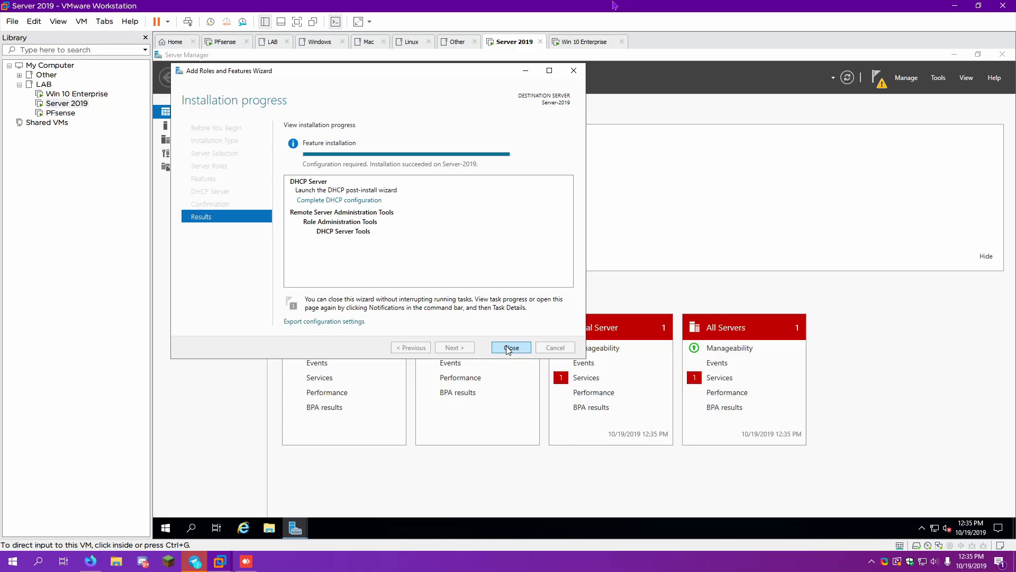
Commit the DHCP configuration to create DHCP Administrators and DHCP Users groups, then close Server Manager
left_click(509, 348)
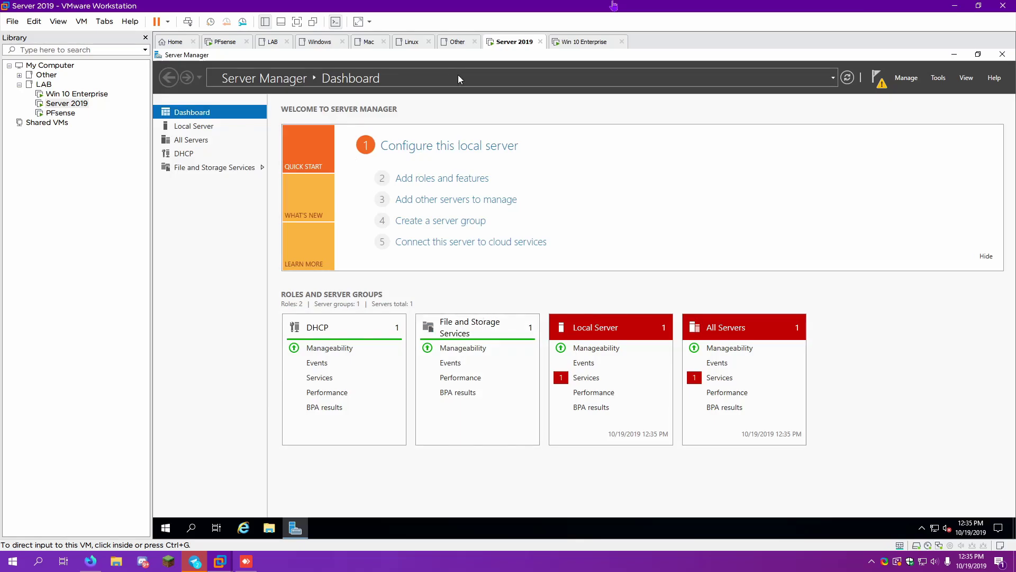
left_click(877, 80)
left_click(785, 143)
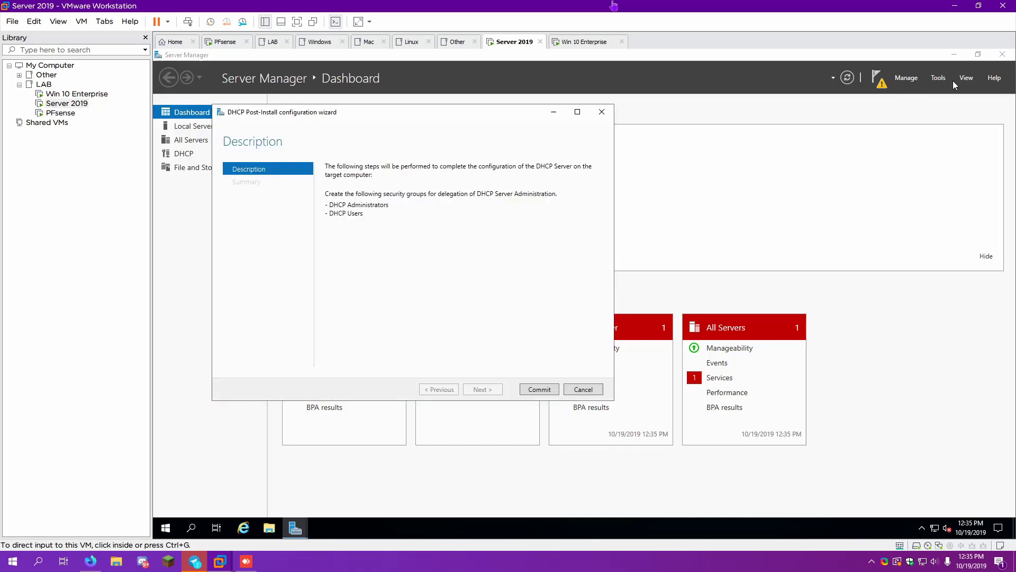
left_click(534, 392)
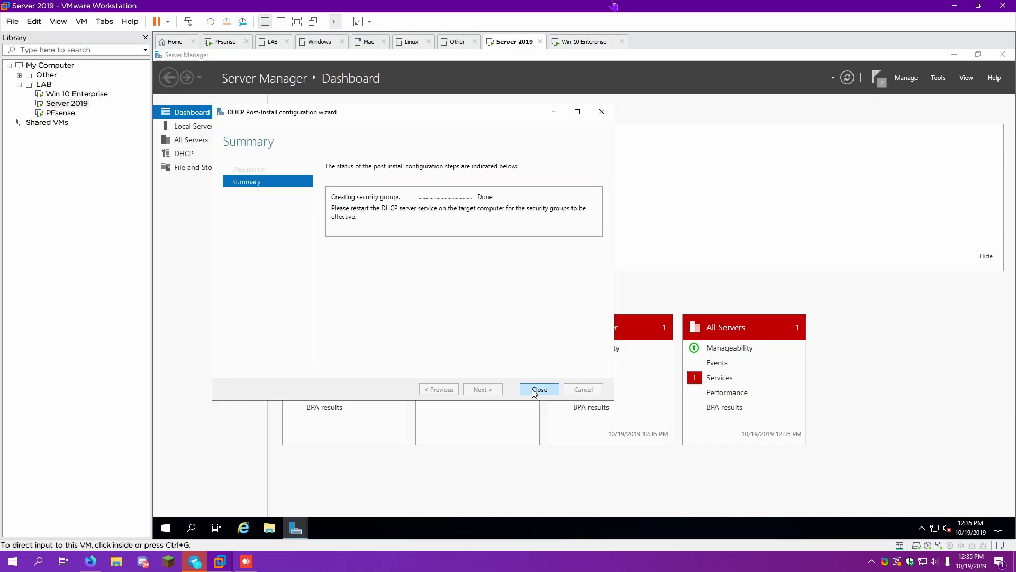
left_click(537, 390)
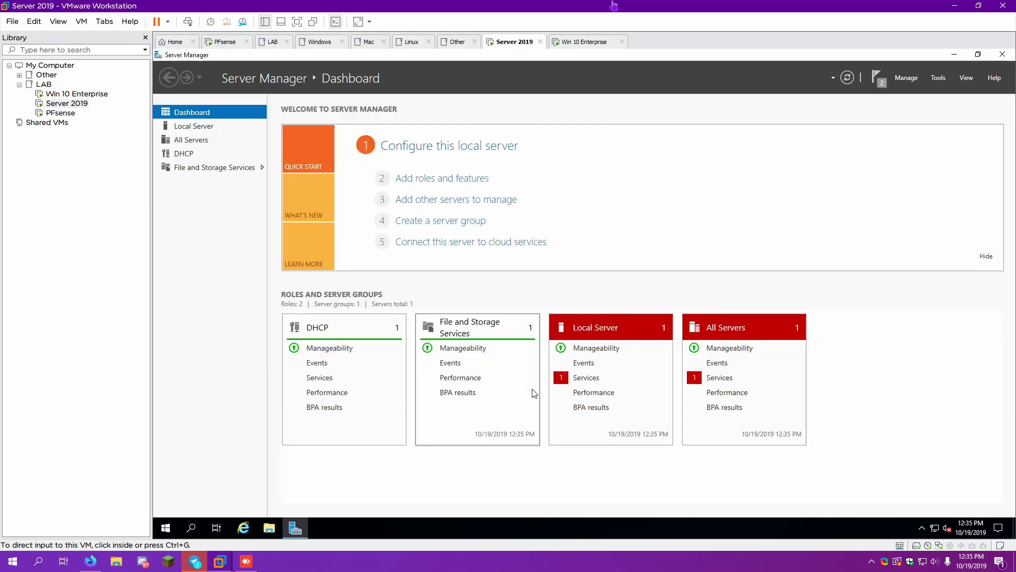
left_click(1001, 57)
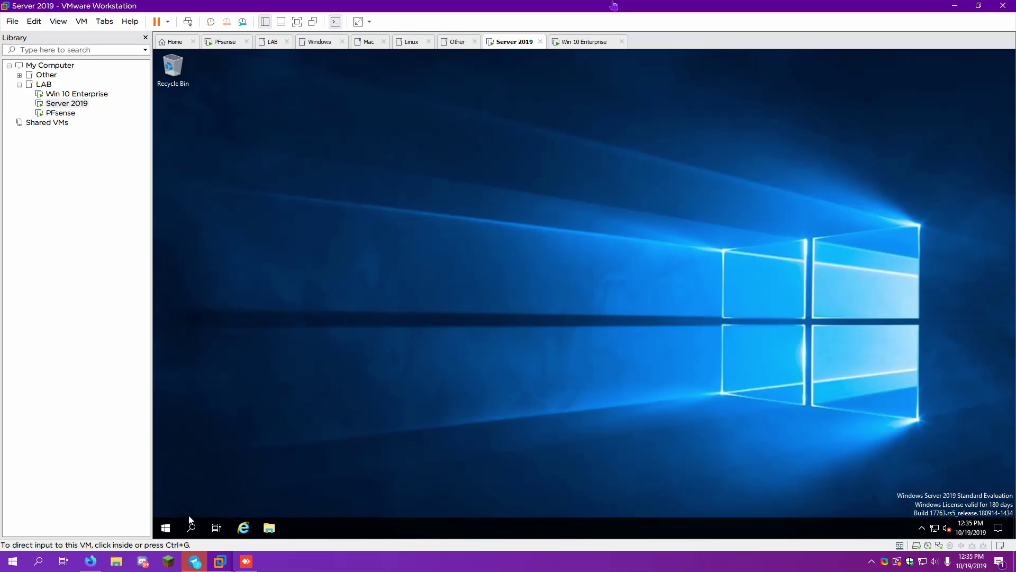
Launch the DHCP console from Windows Administrative Tools
left_click(169, 528)
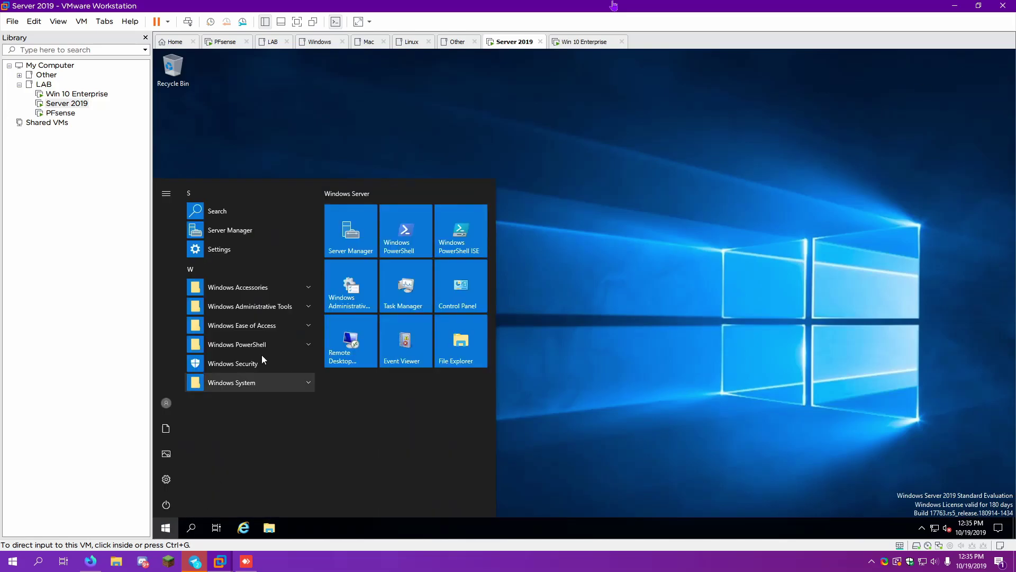
left_click(249, 306)
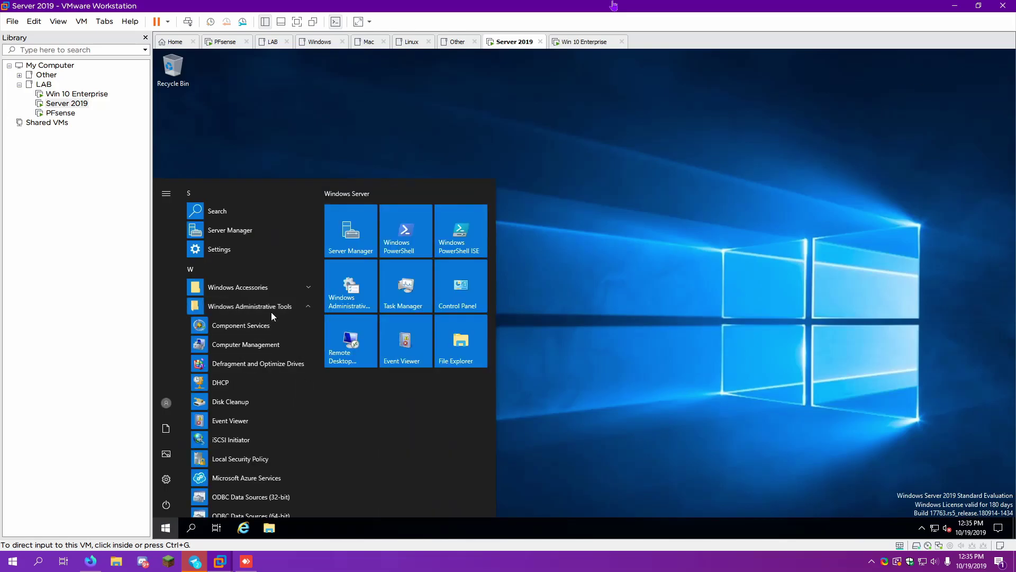
left_click(216, 392)
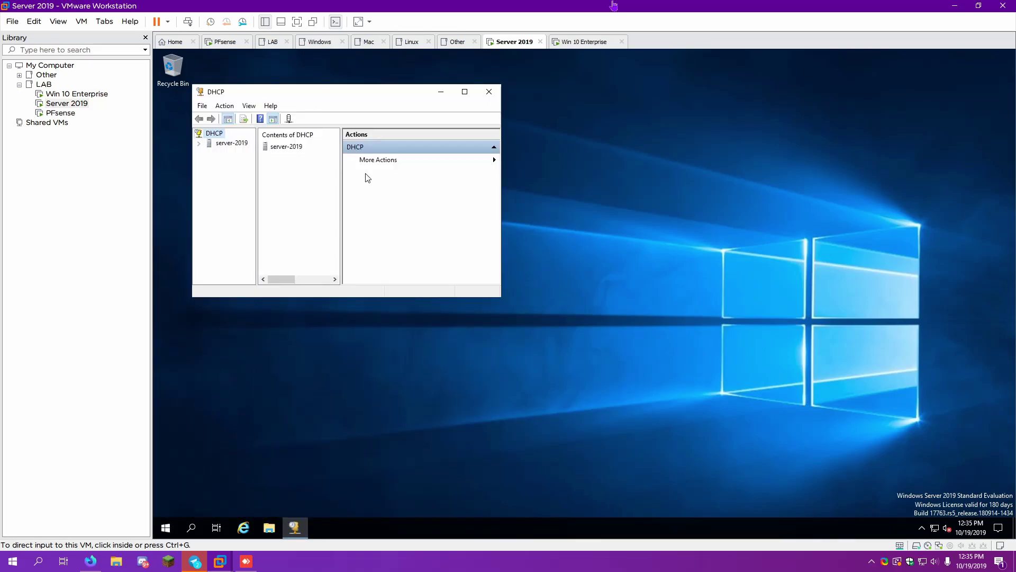
Maximize the DHCP console, widen its tree, expand server-2019, IPv6 and IPv4, and right-click IPv4
left_click(465, 91)
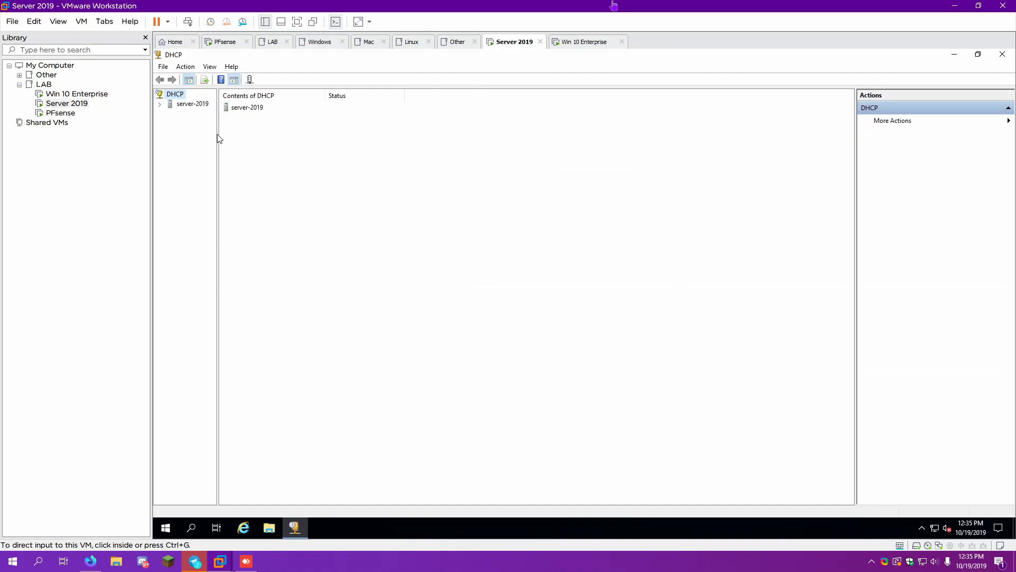
left_click_drag(218, 134, 284, 143)
left_click(160, 104)
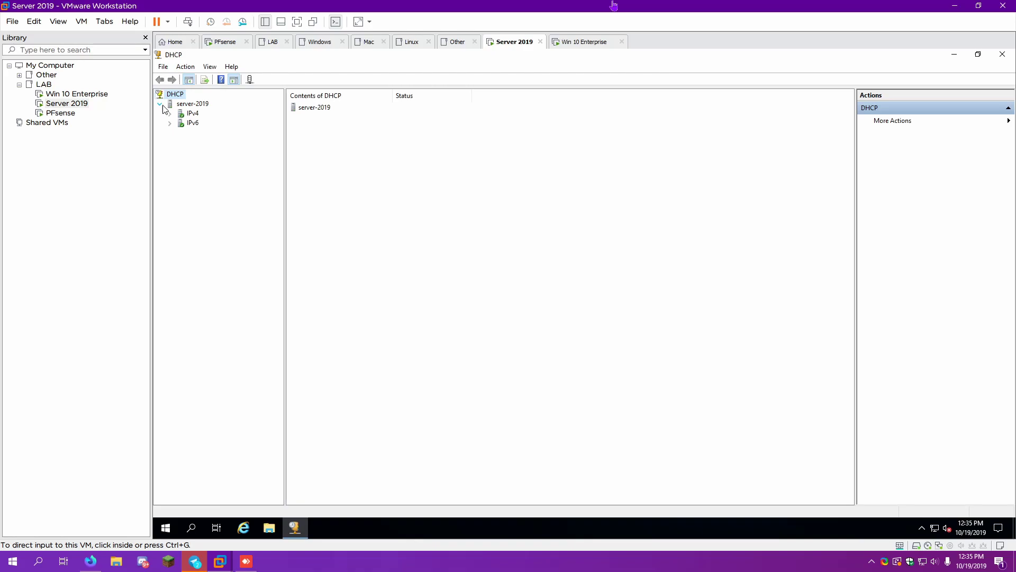
left_click(170, 123)
left_click(170, 114)
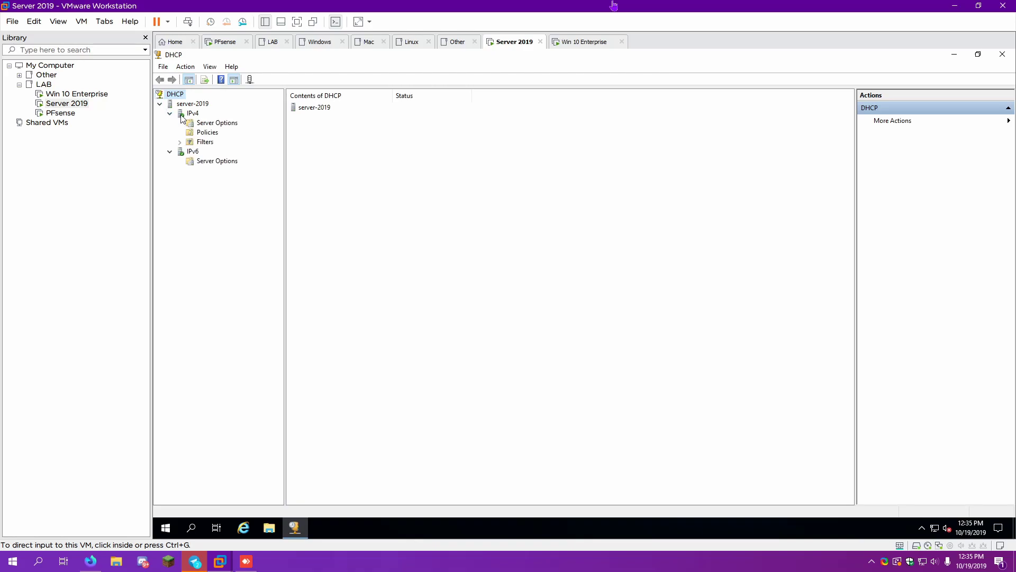
right_click(191, 114)
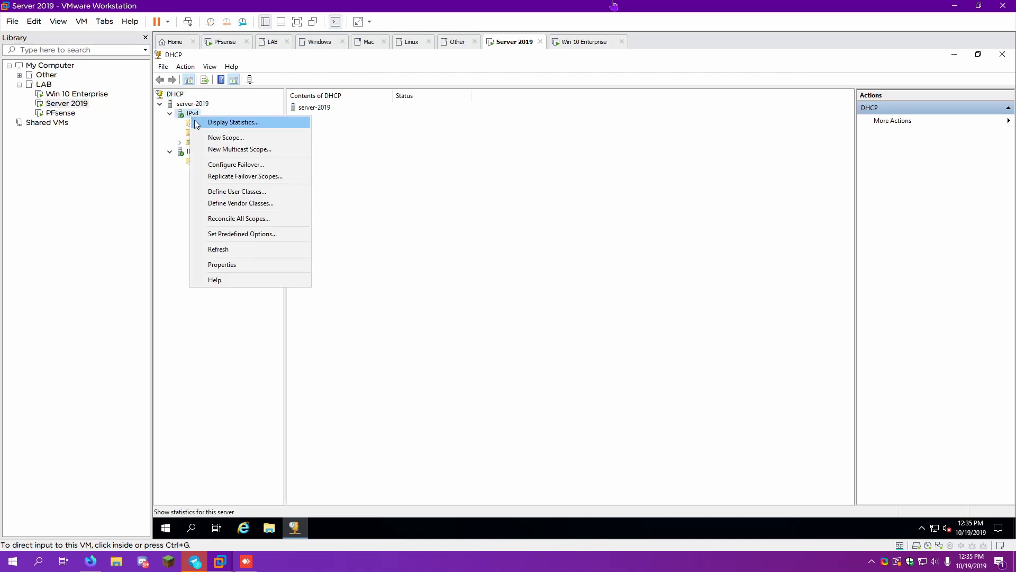
Start a new IPv4 scope and name it LAB
left_click(201, 137)
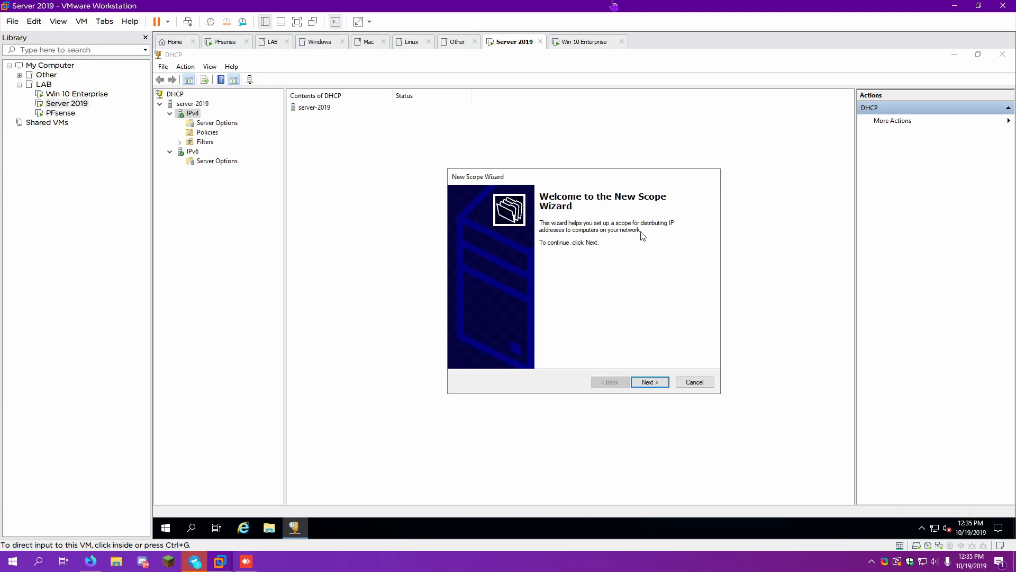
left_click(647, 382)
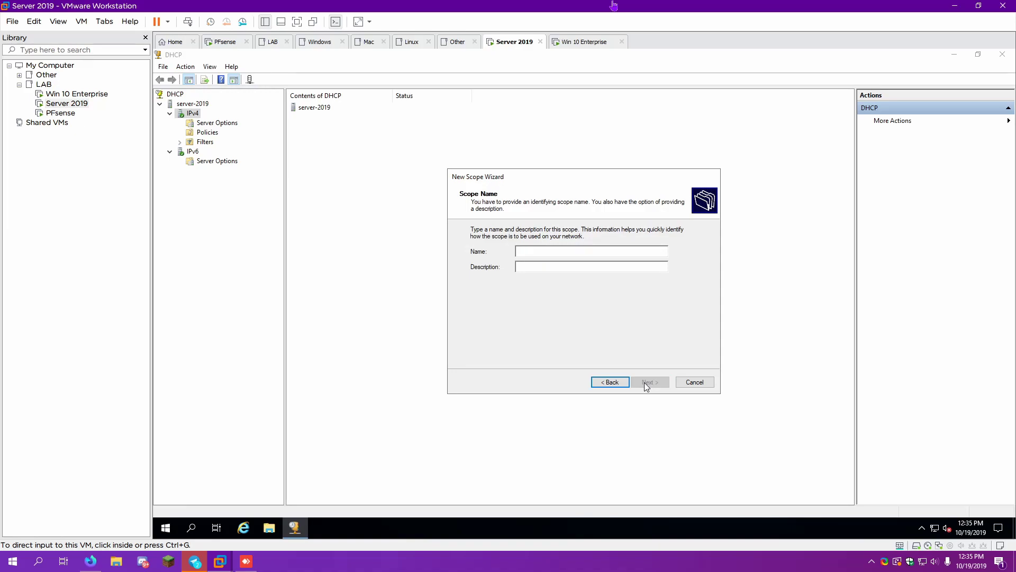
type("lab")
key("BackSpace")
key("BackSpace")
key("BackSpace")
type("lab")
key("BackSpace")
key("BackSpace")
key("BackSpace")
type("LAB")
left_click(650, 382)
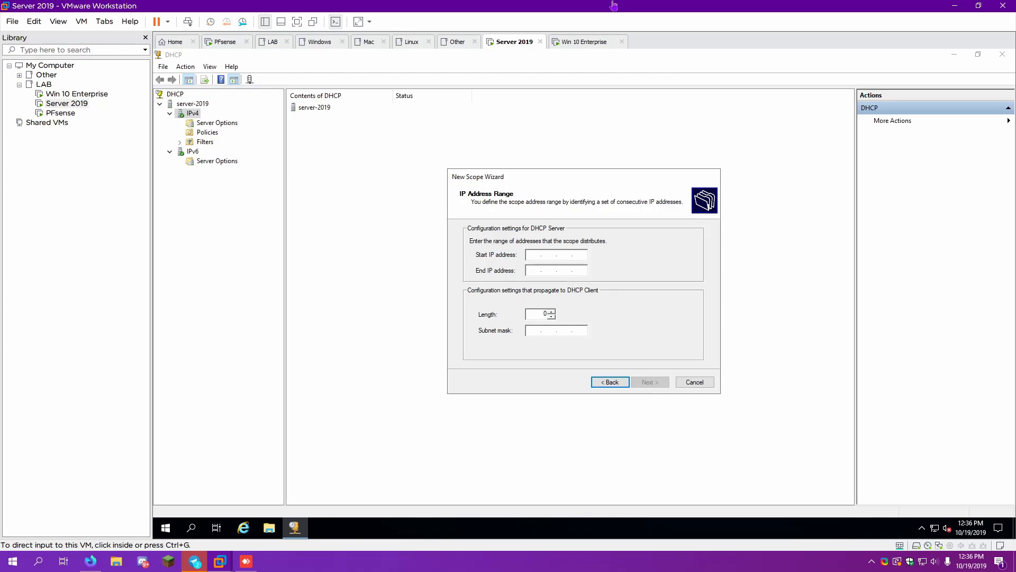
Set the range 10.10.0.100–10.10.0.200, skip exclusions, and keep the default lease duration
type("10.10.0.100100")
key("Tab")
type("10 . 10 . 0 . ")
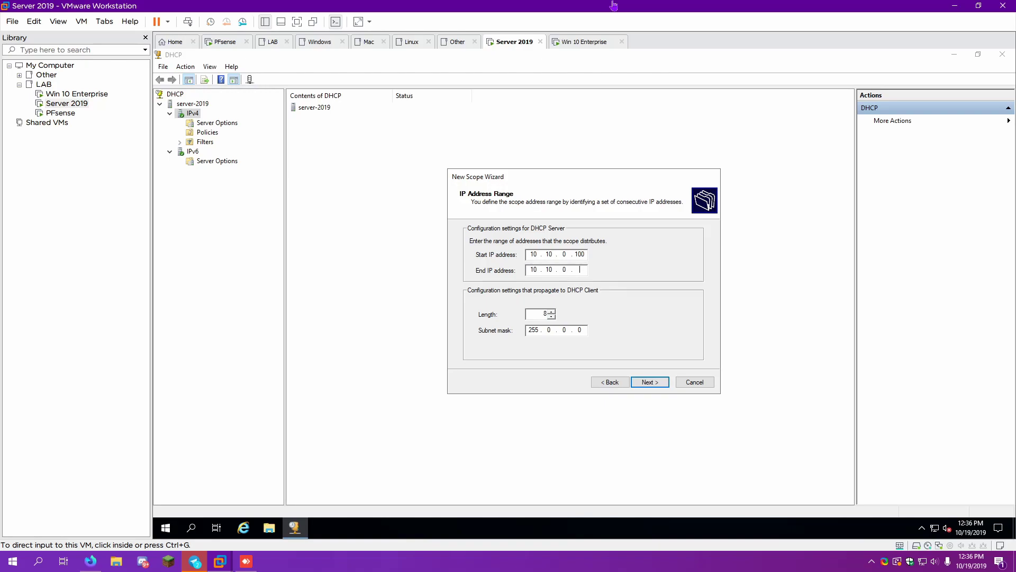
type("20")
key("Left")
type("0")
left_click(644, 384)
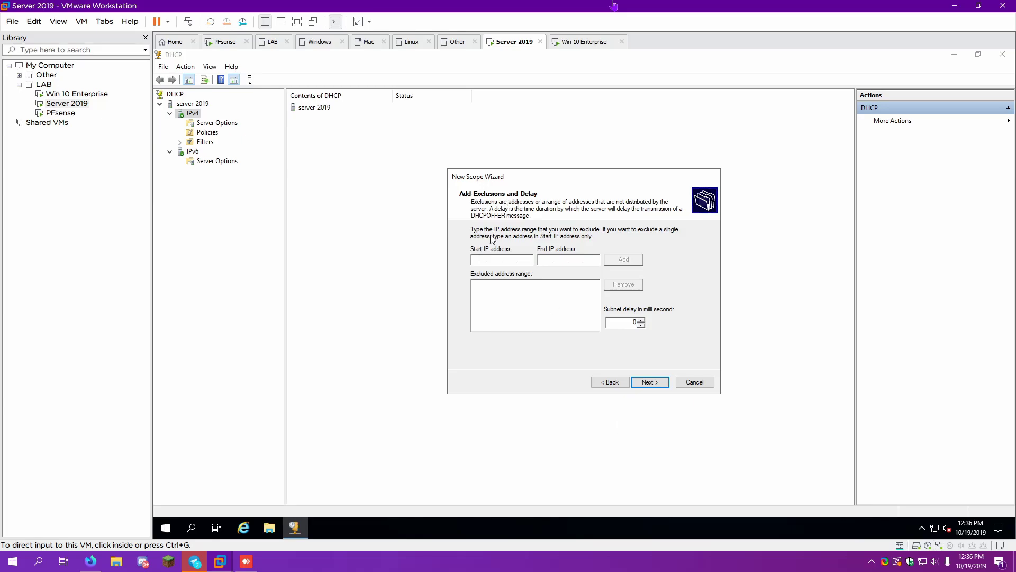
left_click(651, 384)
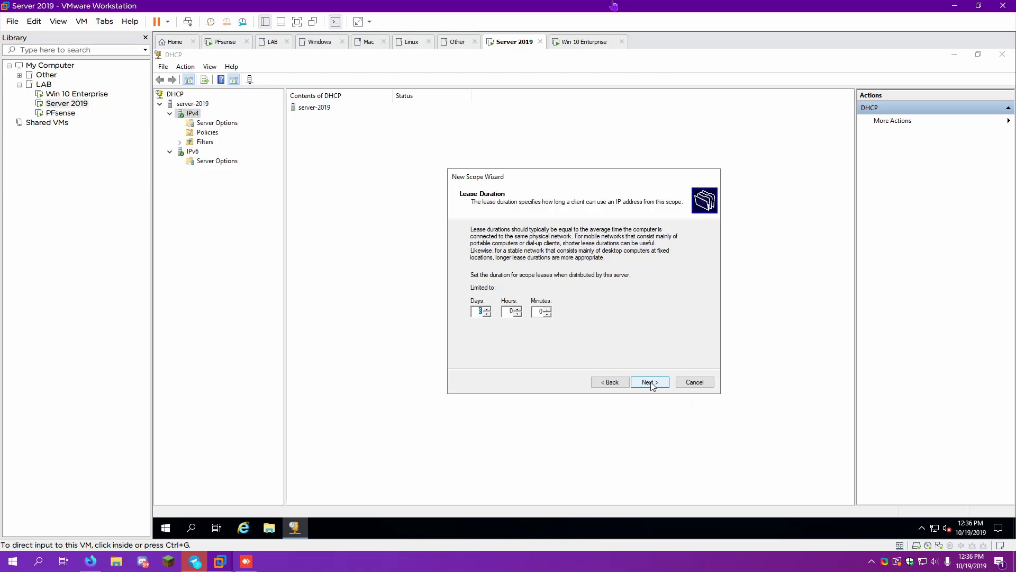
left_click(650, 383)
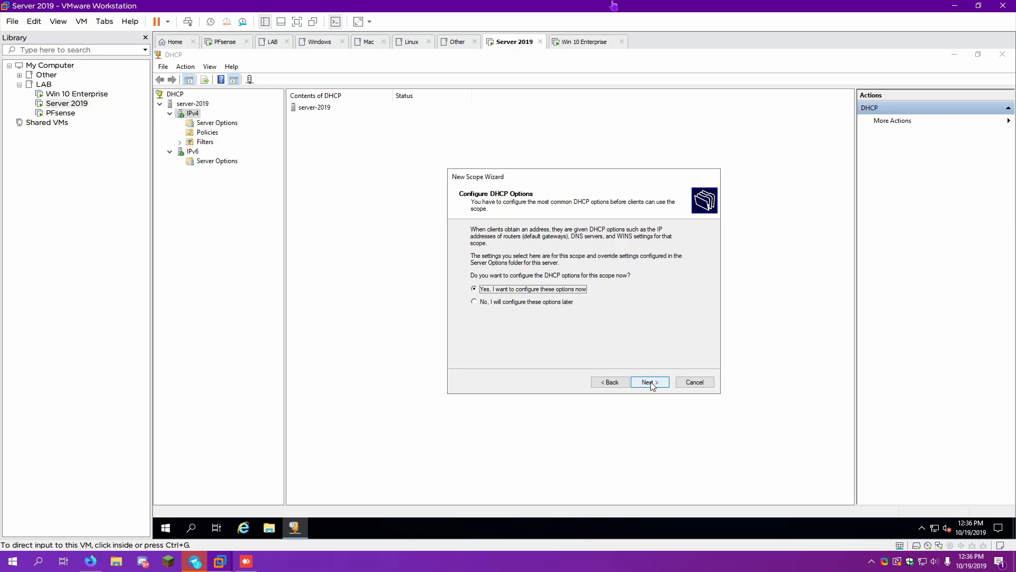
Choose to configure DHCP options now and add 10.10.0.1 as the default gateway
left_click(540, 305)
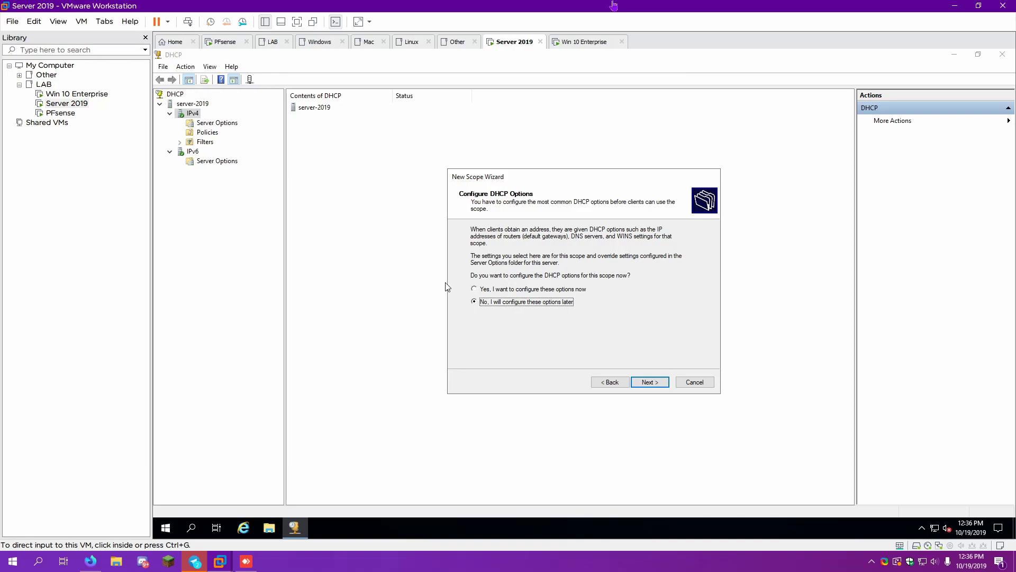
left_click(486, 292)
left_click(648, 382)
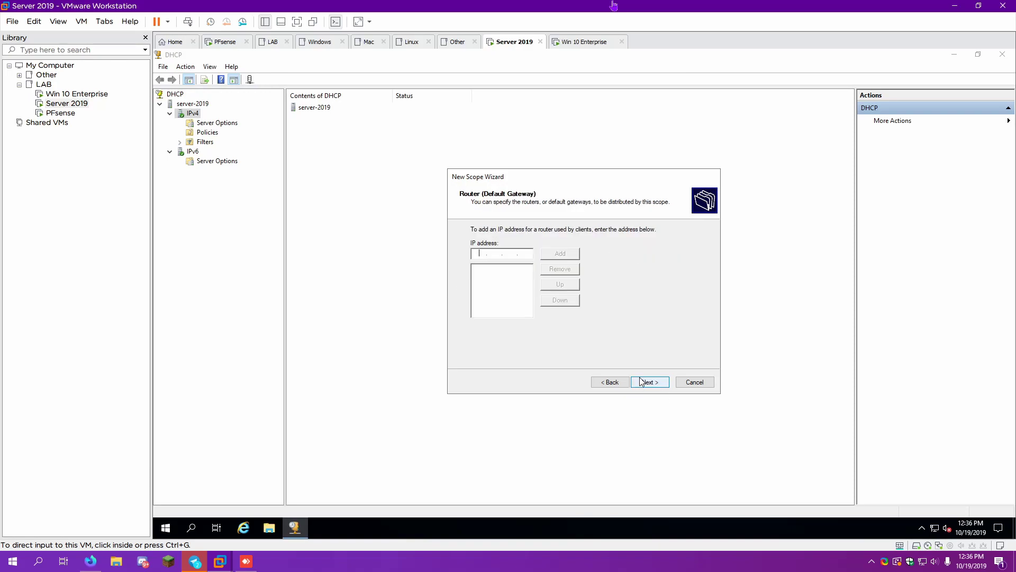
left_click(478, 258)
type("10.10.0.1")
left_click(557, 256)
left_click(653, 382)
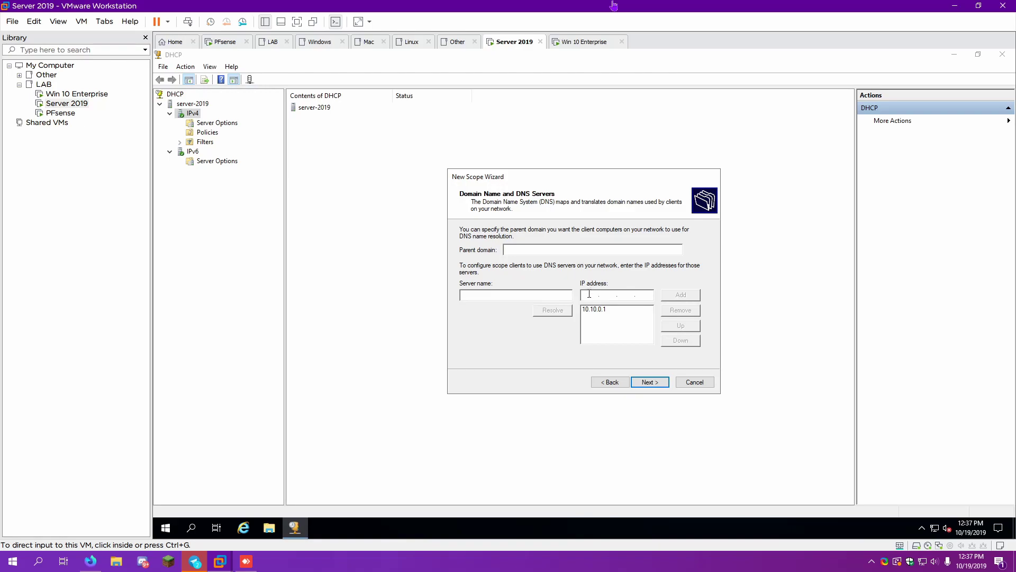
Add DNS servers 1.1.1.1 and 1.0.0.1, skip WINS, and activate the LAB scope
type("10.10")
key("BackSpace")
key("BackSpace")
key("BackSpace")
key("BackSpace")
key("BackSpace")
type("1.1.1.1")
left_click(683, 295)
type("1.0.0.1")
left_click(673, 296)
left_click(638, 382)
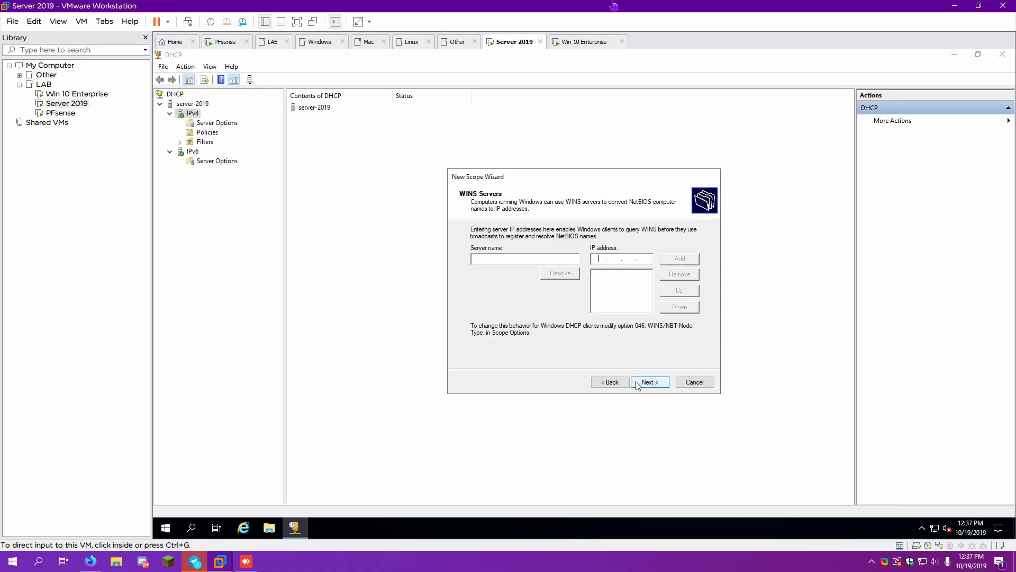
left_click(637, 383)
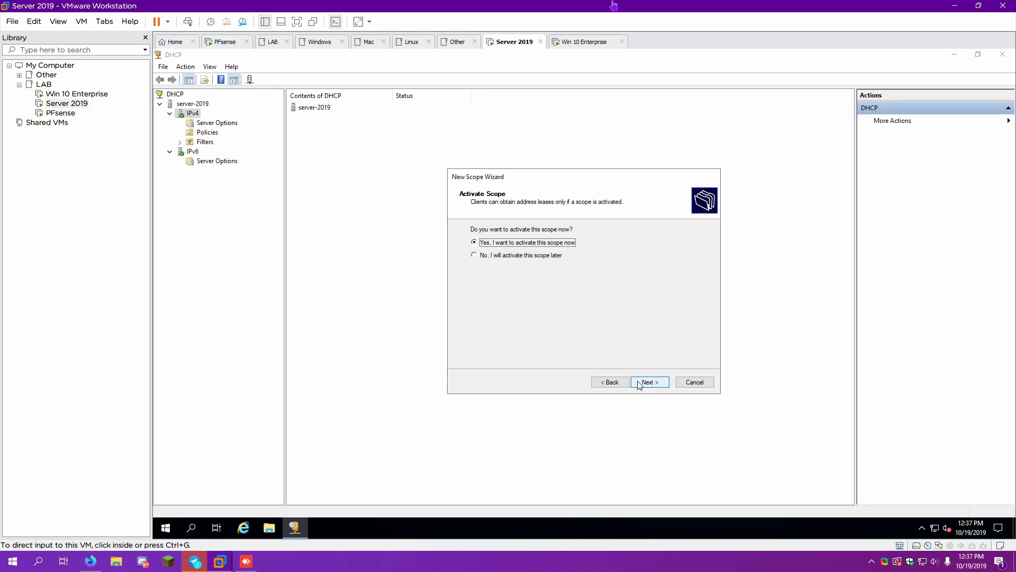
left_click(639, 382)
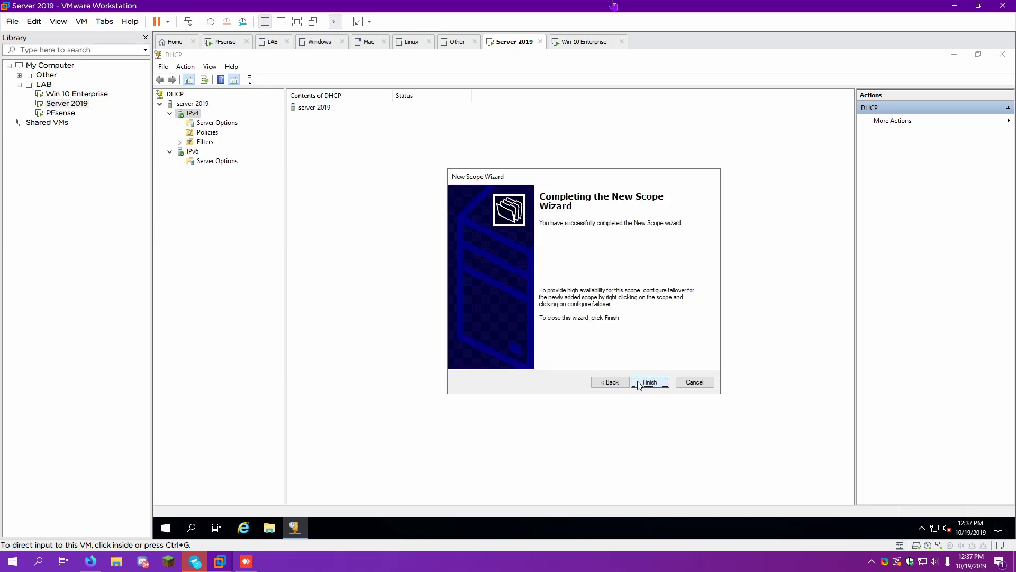
left_click(639, 382)
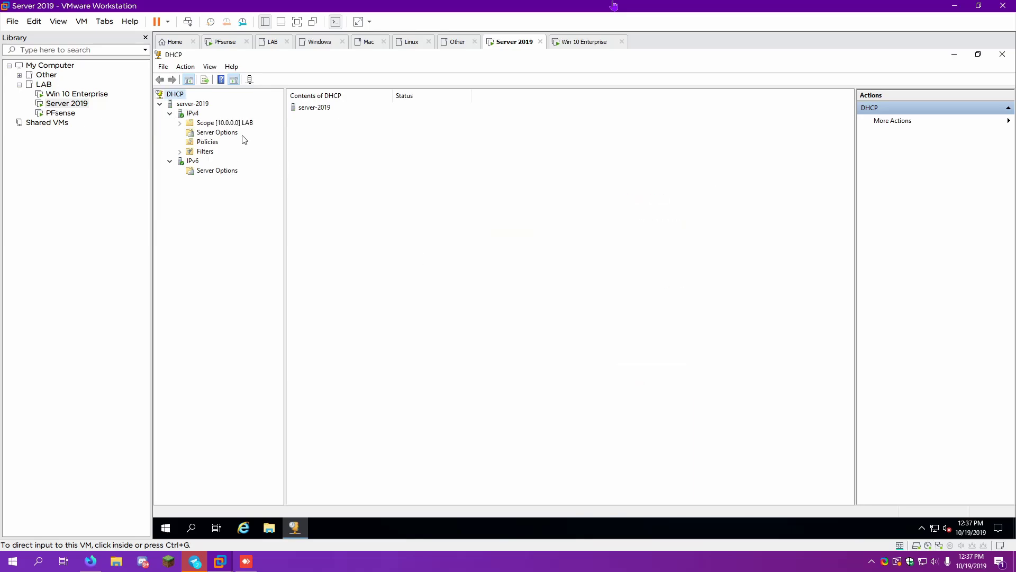
Expand the LAB scope, view Address Leases, and review its properties without changes
double_click(224, 123)
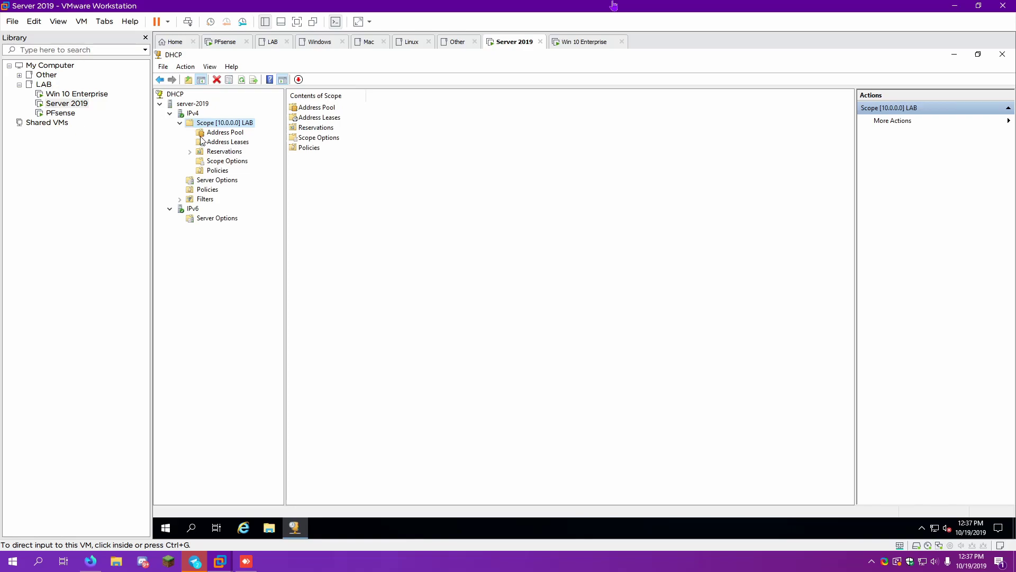
left_click(222, 142)
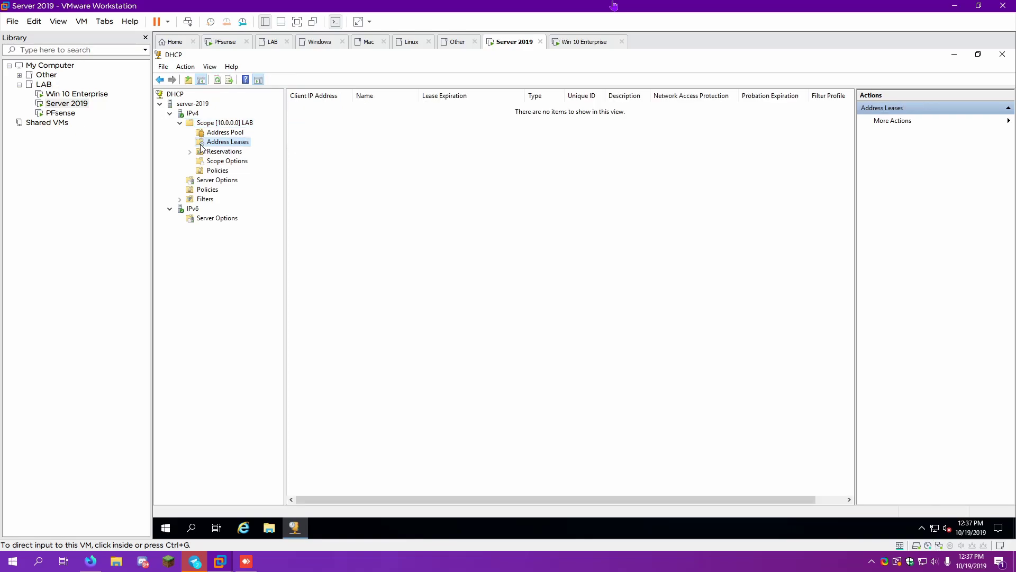
right_click(205, 123)
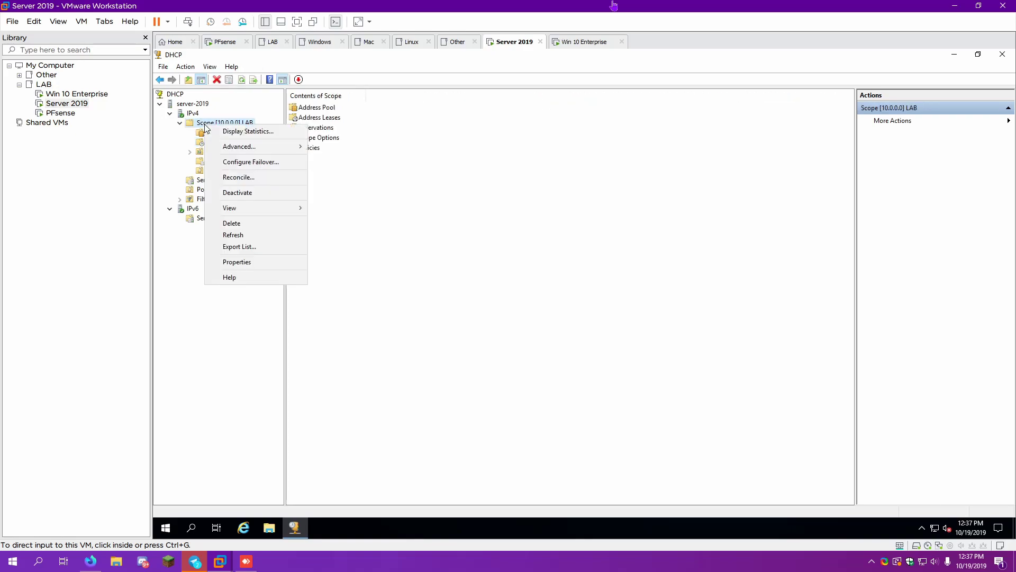
left_click(236, 262)
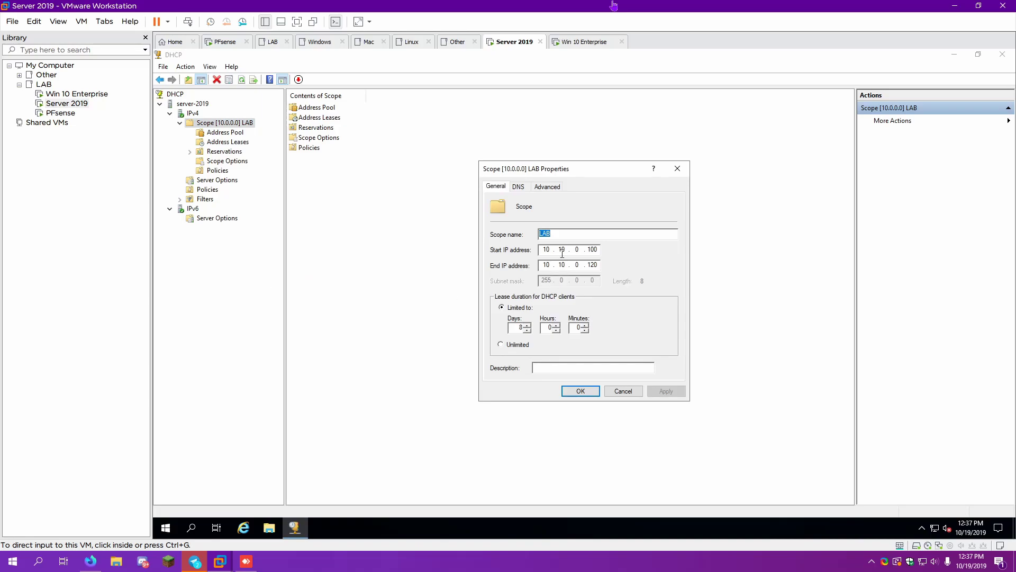
left_click(519, 186)
left_click(546, 186)
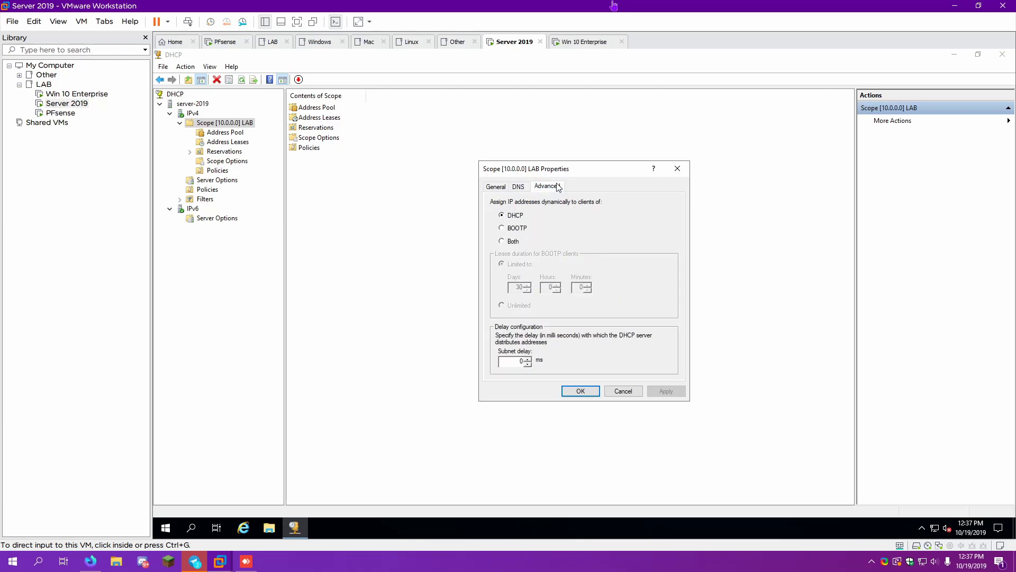
left_click(492, 189)
left_click(612, 392)
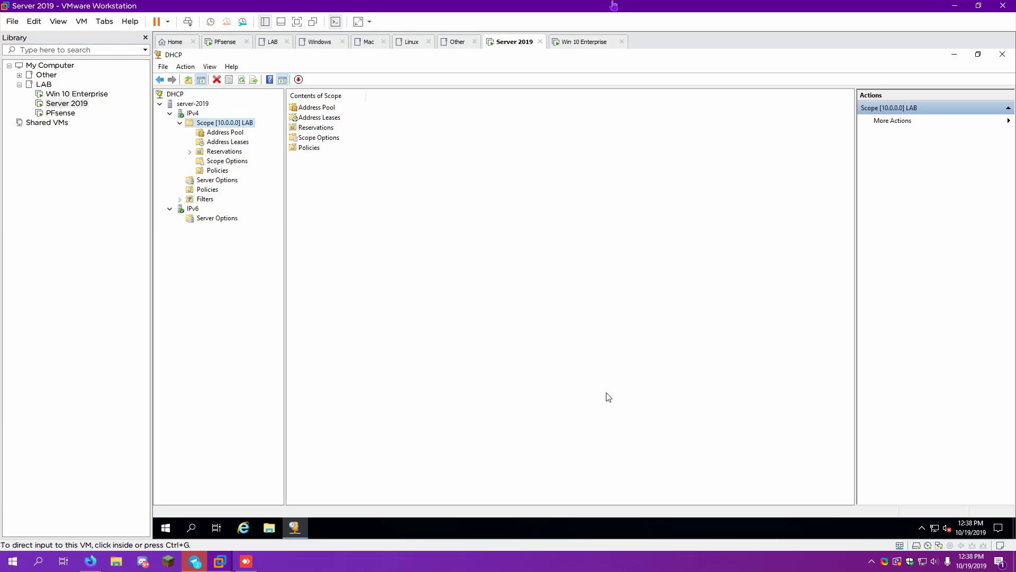
Inspect the 003 Router and 006 DNS Servers scope options, then return to Address Leases
left_click(214, 164)
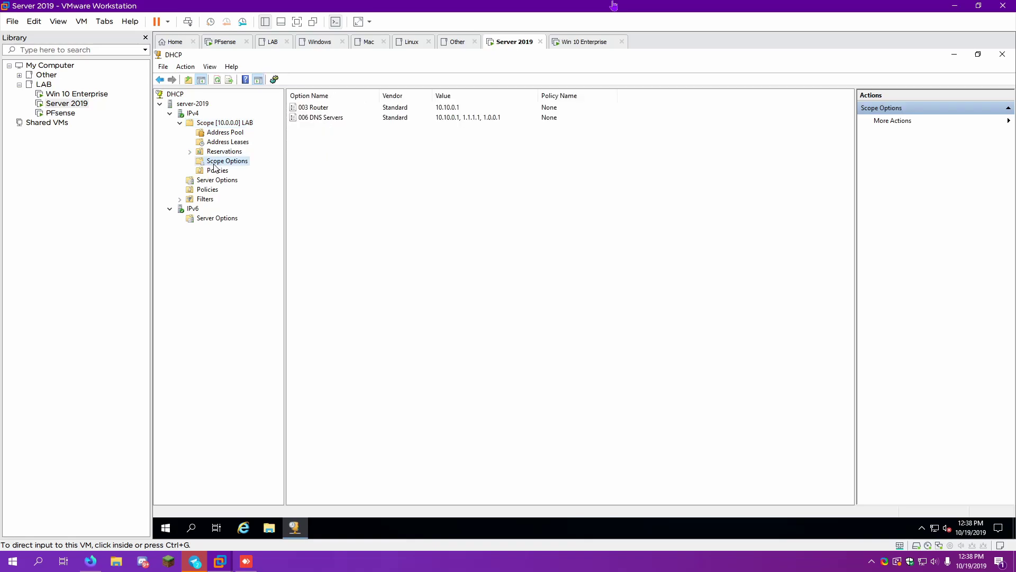
left_click(451, 108)
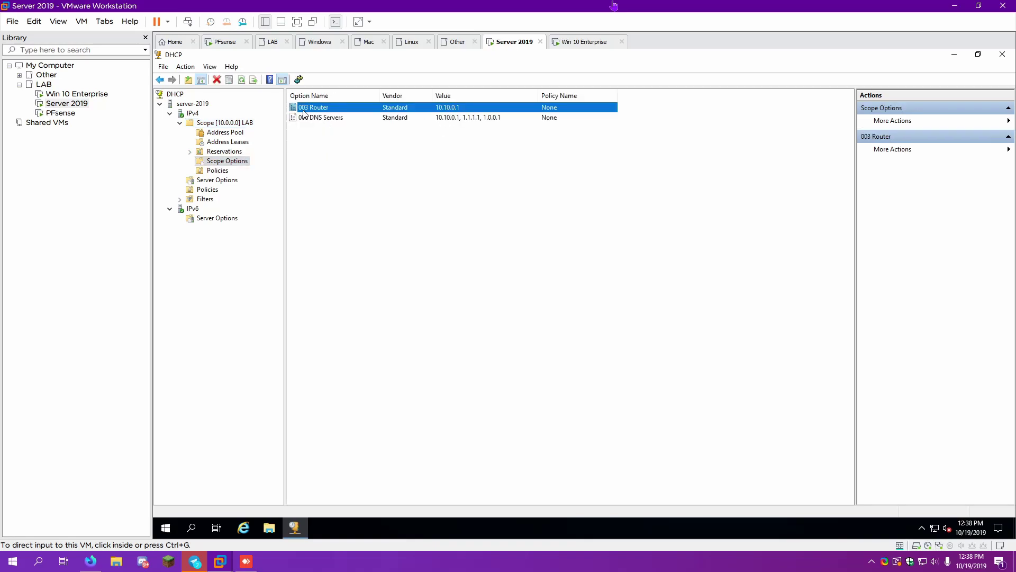
left_click(366, 117)
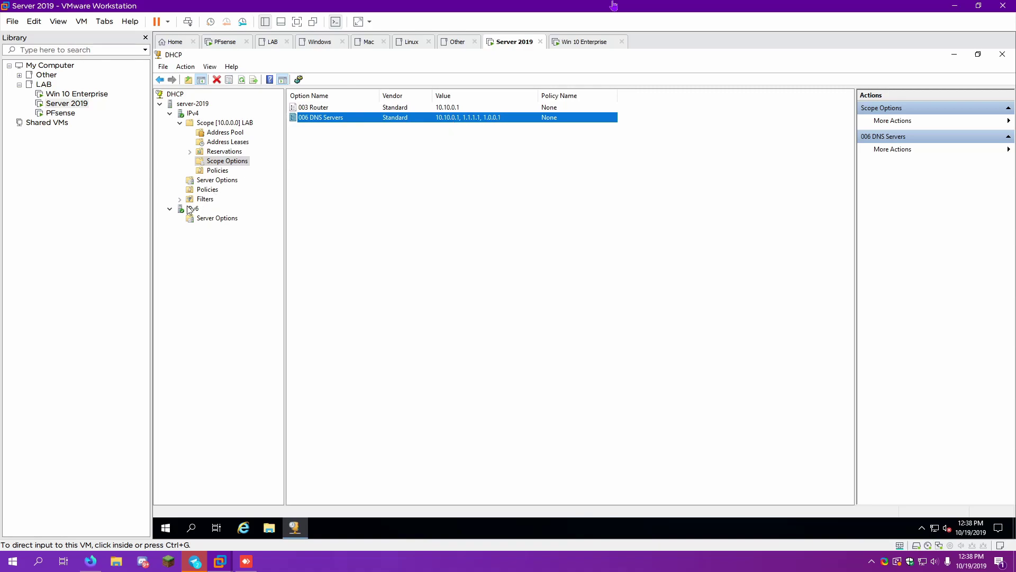
left_click(217, 143)
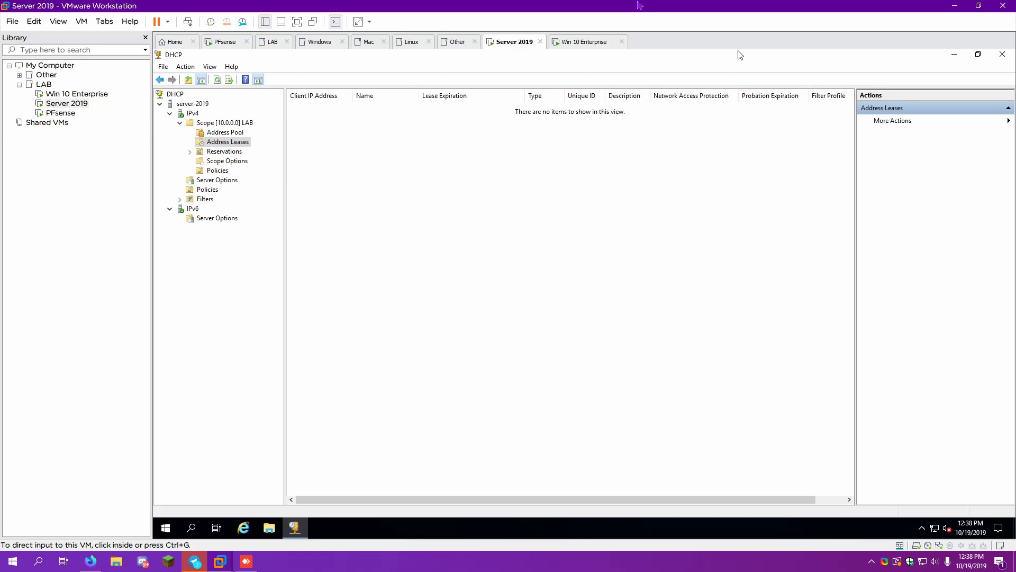
On the Win 10 VM, open the Ethernet0 adapter properties via Network & Internet settings
left_click(586, 42)
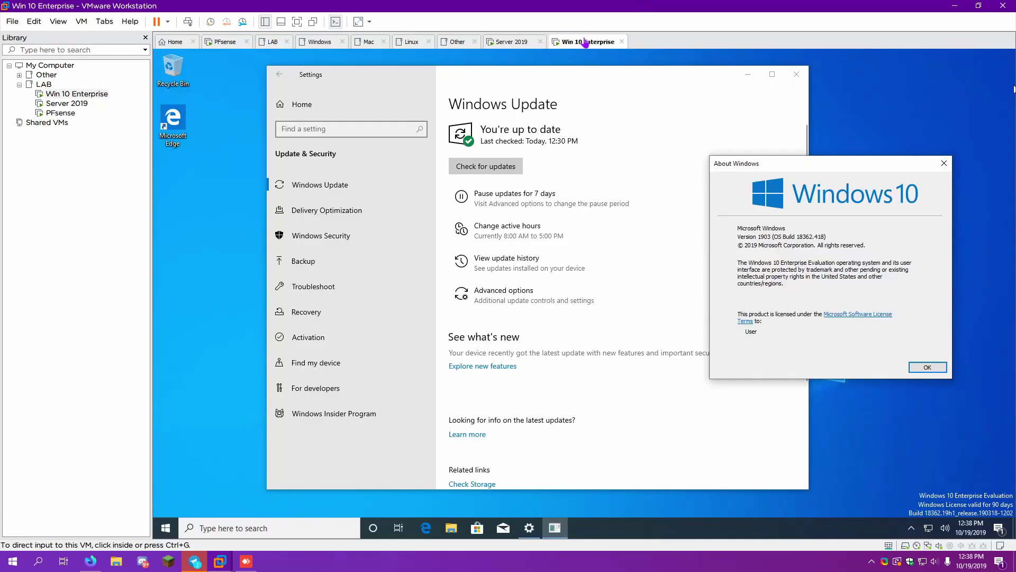
left_click(943, 164)
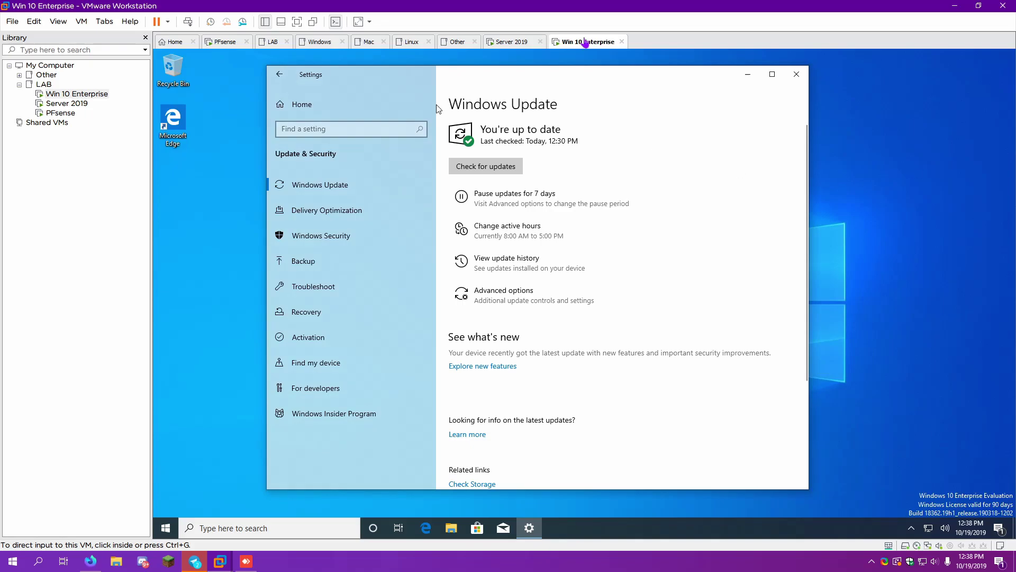
left_click(352, 103)
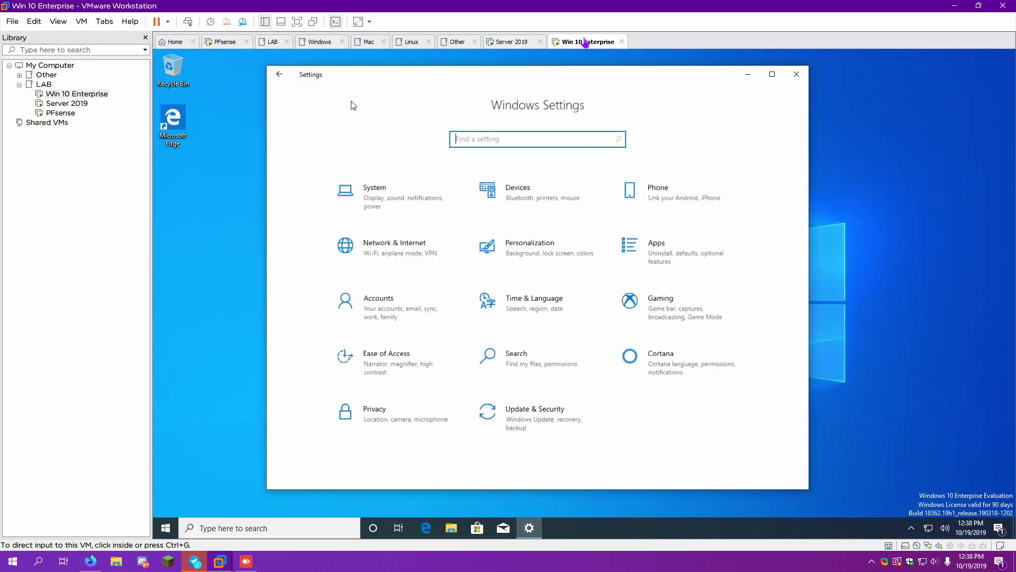
left_click(396, 259)
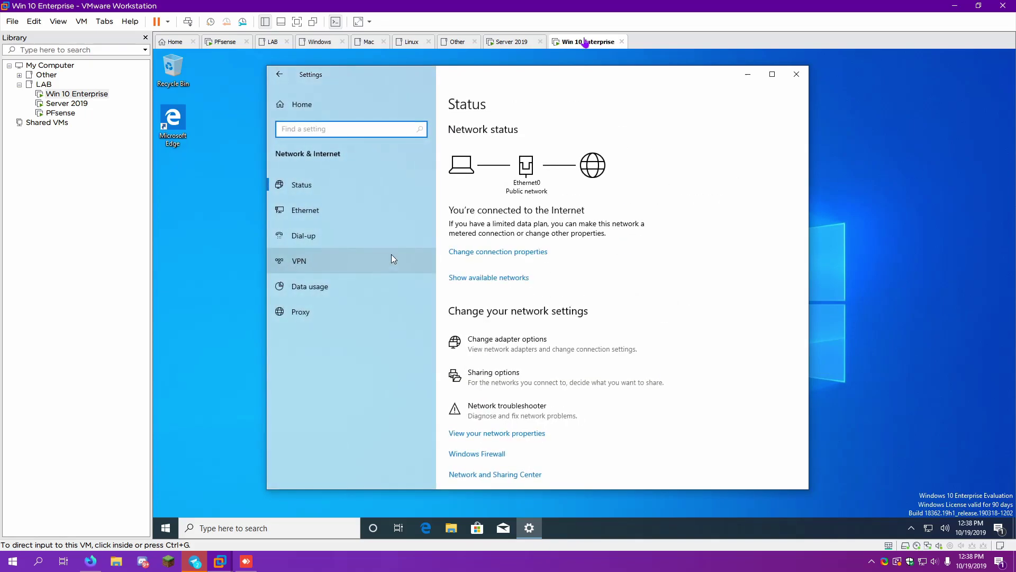
left_click(468, 339)
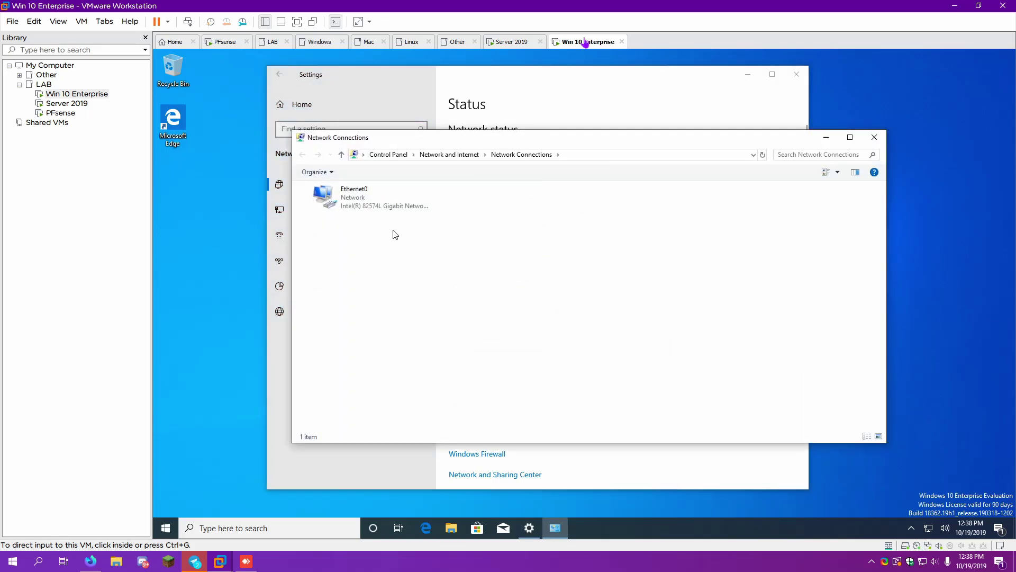
double_click(357, 211)
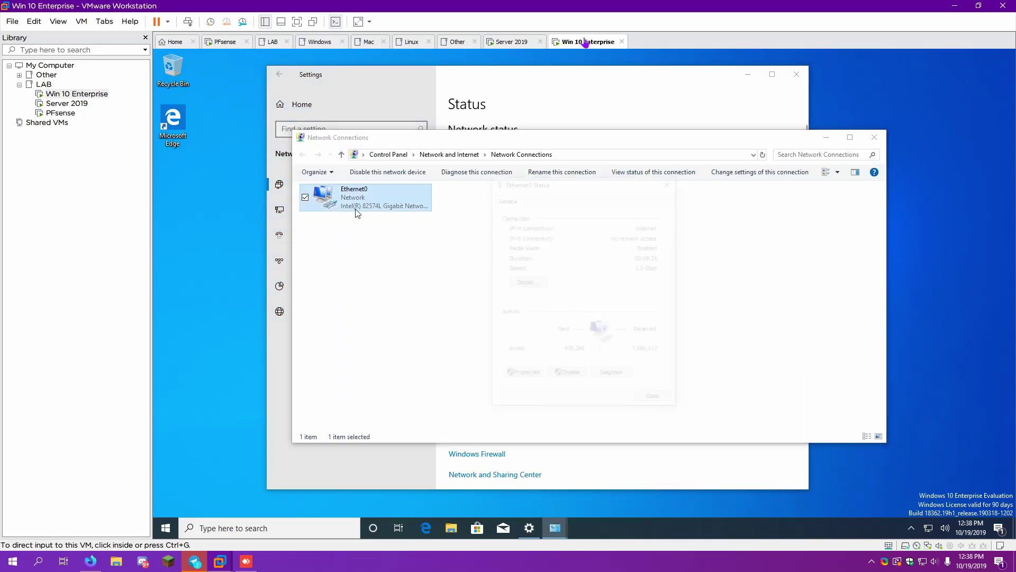
left_click(525, 372)
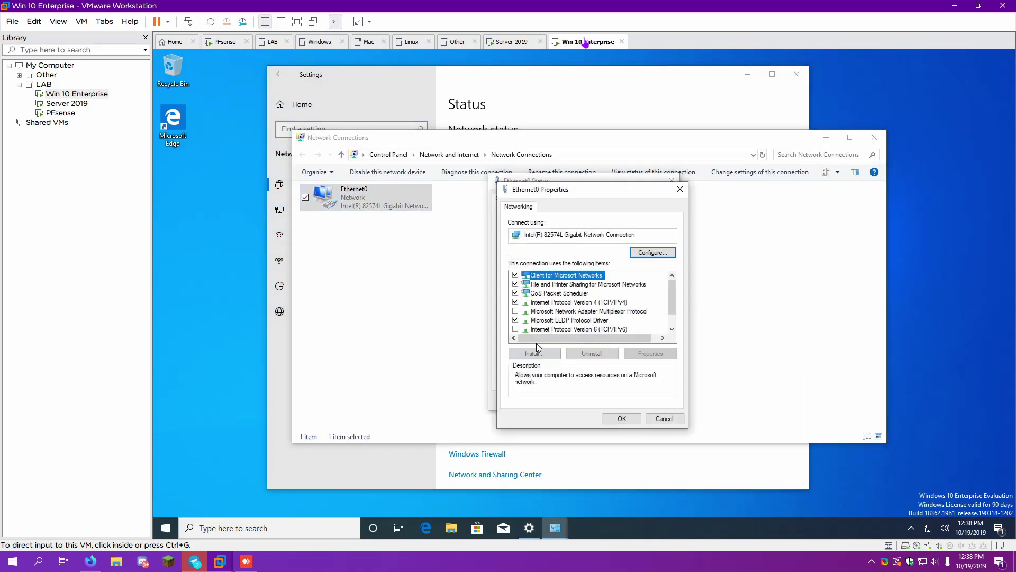
Set Ethernet0's IPv4 to obtain the IP address and DNS servers automatically
double_click(571, 302)
left_click(573, 295)
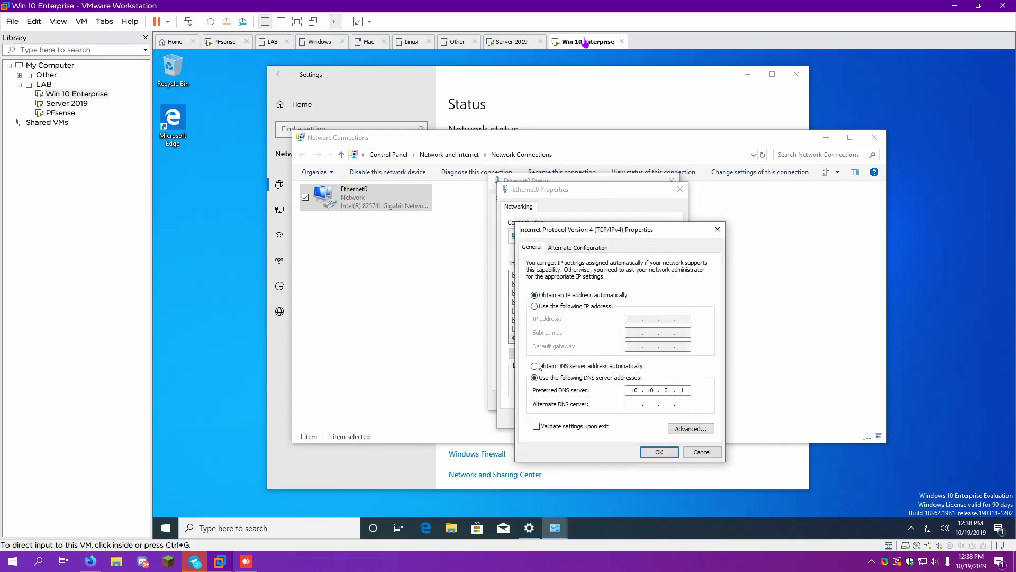
left_click(539, 366)
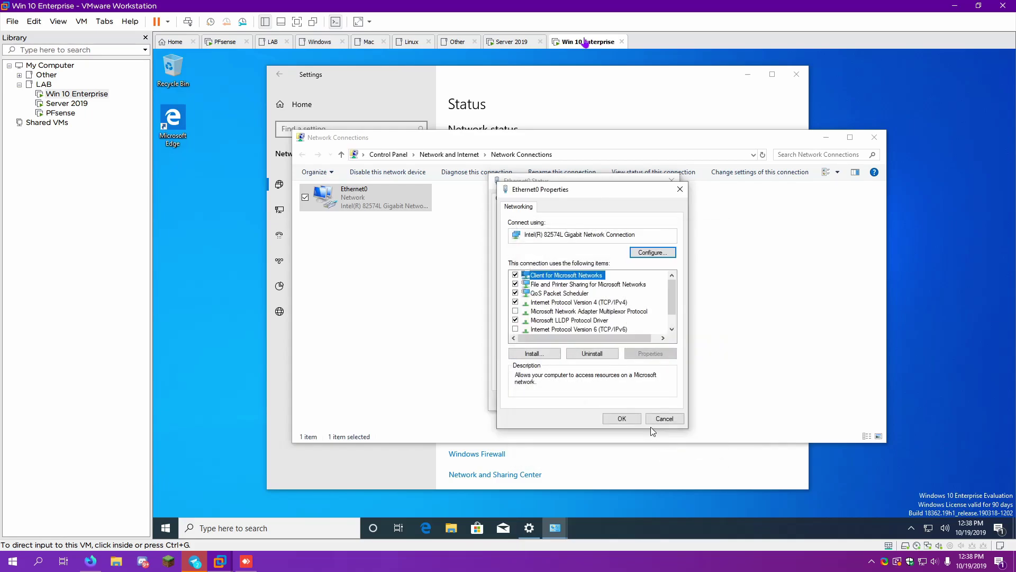
left_click(607, 418)
left_click(644, 405)
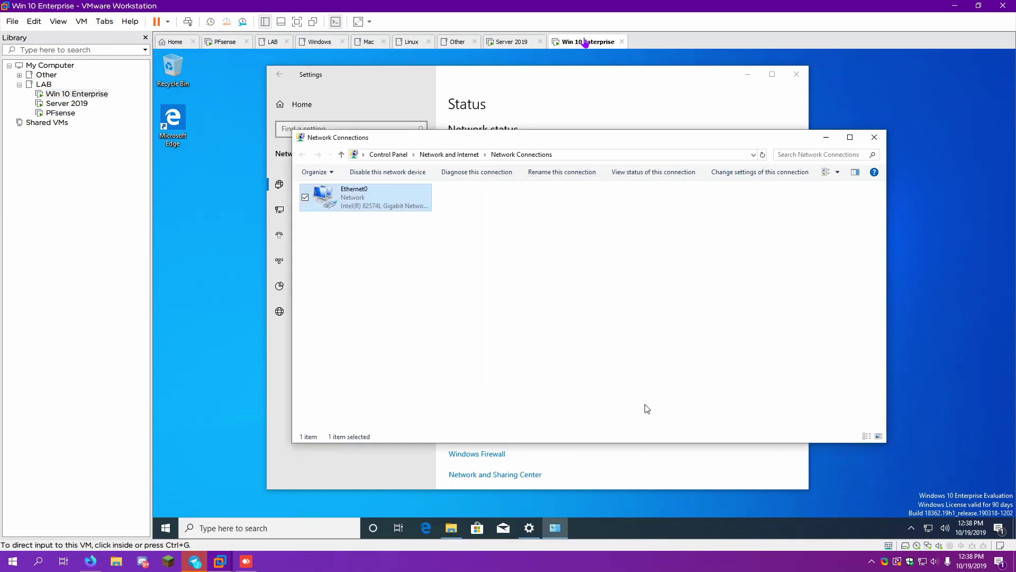
Reopen Ethernet0's status to check its connection details, then close it
left_click(332, 217)
double_click(336, 203)
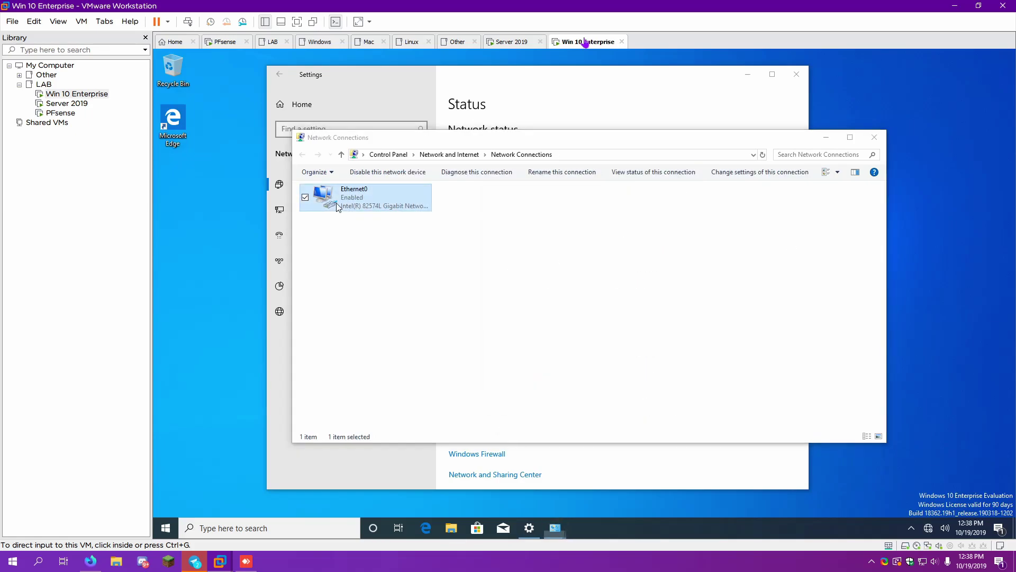
left_click(520, 283)
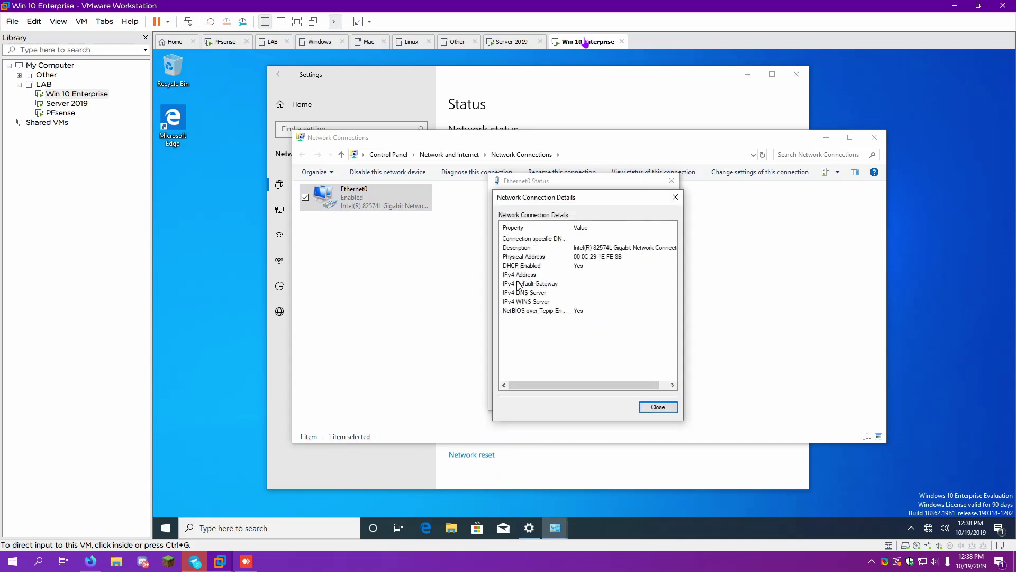
left_click(657, 406)
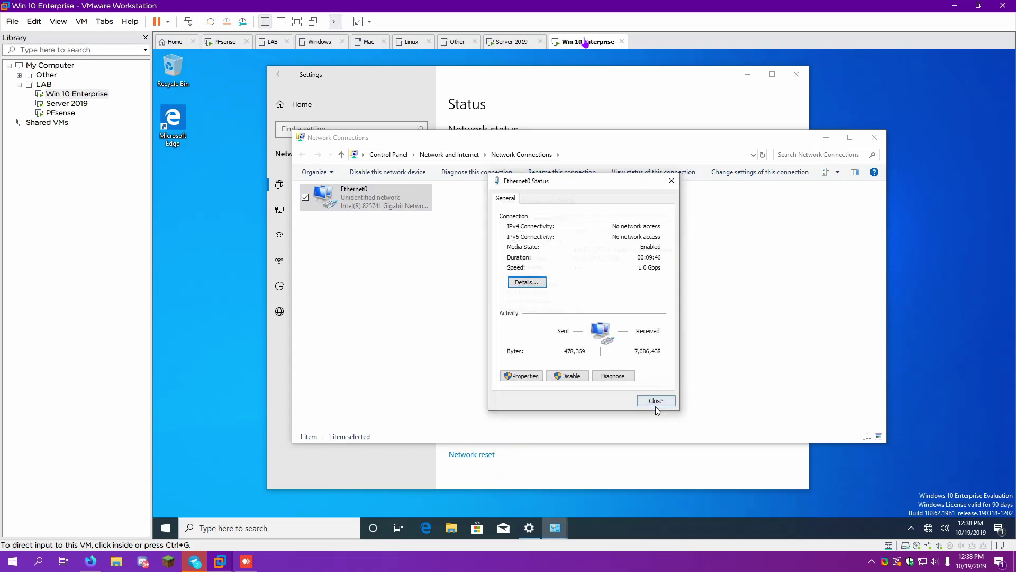
left_click(655, 402)
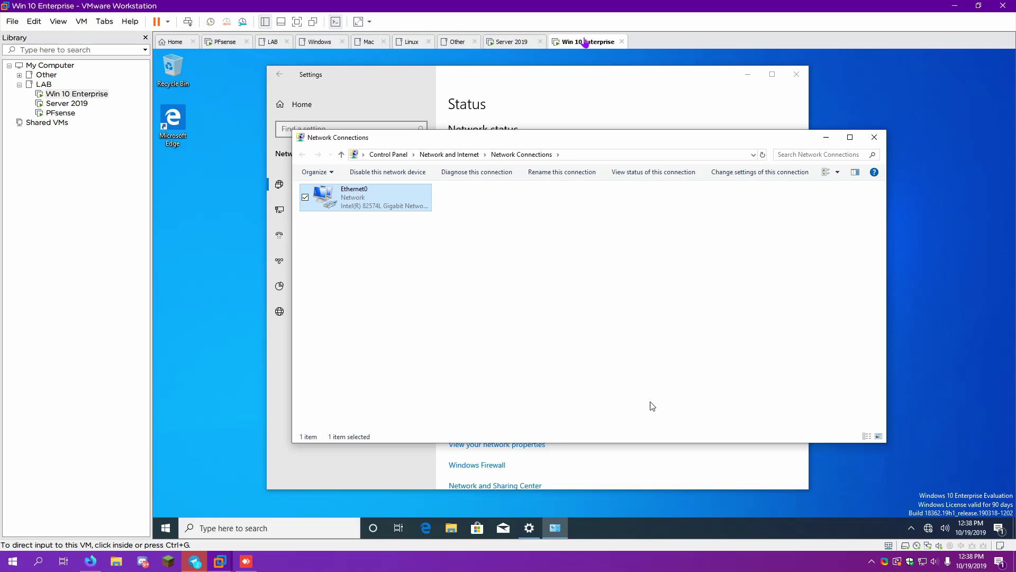
Open cmd from Run and run ipconfig /renew to obtain 10.10.0.101
key("super+x")
left_click(186, 477)
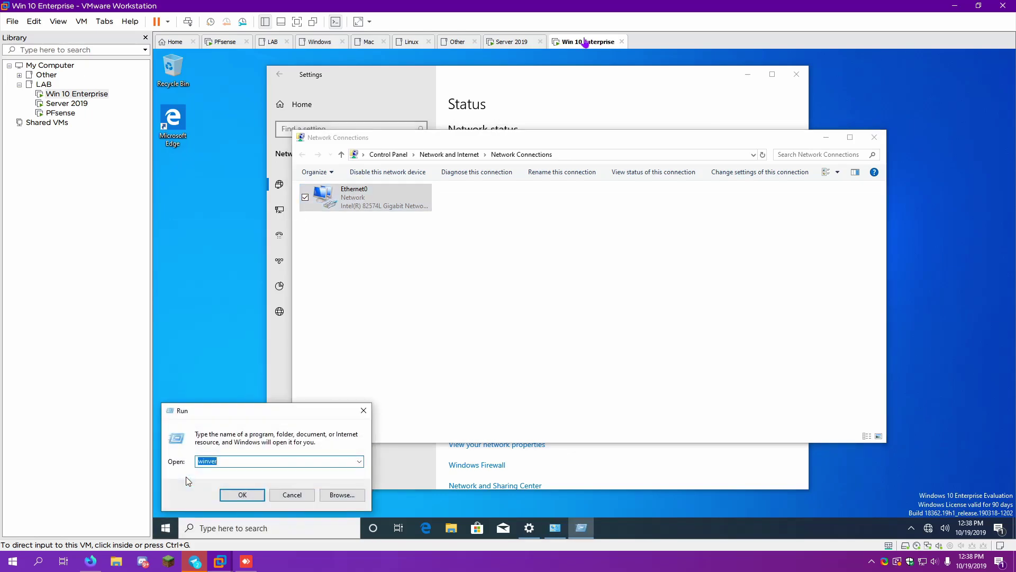
type("cmd")
key("Return")
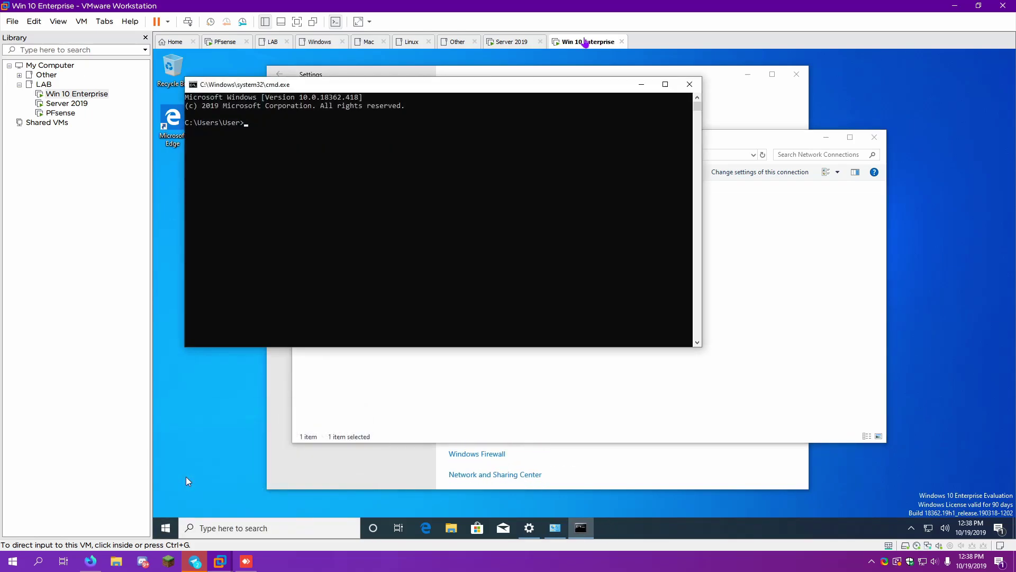
type("ipconfig /renew")
key("Return")
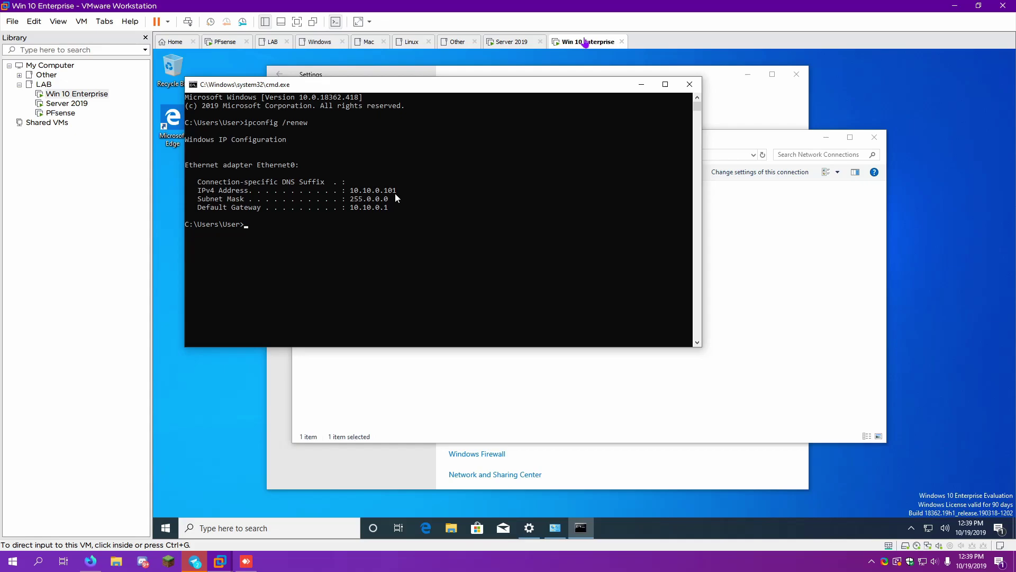
Close cmd and confirm Ethernet0 leased 10.10.0.101 from DHCP server 10.10.0.100
left_click(690, 84)
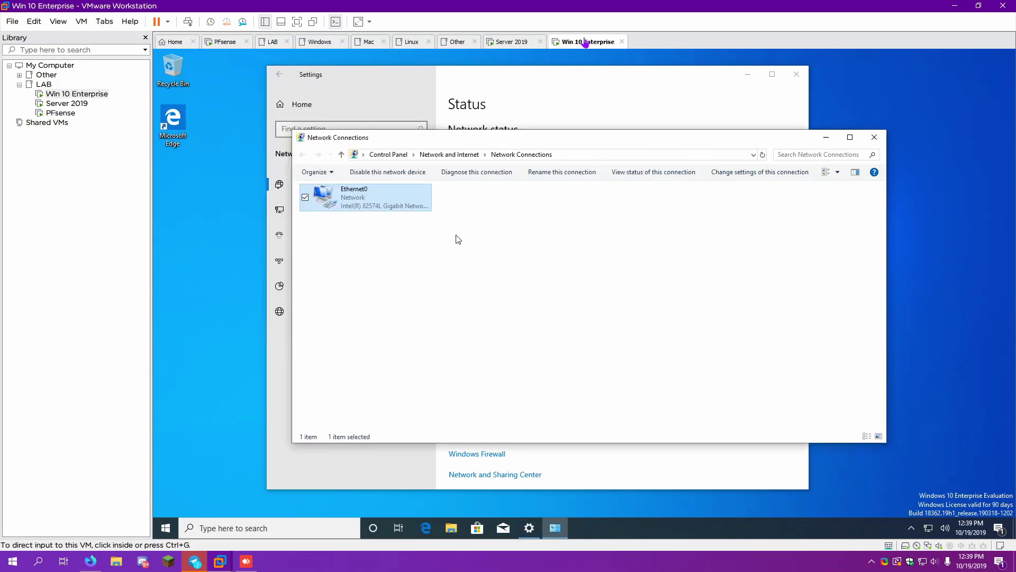
double_click(410, 209)
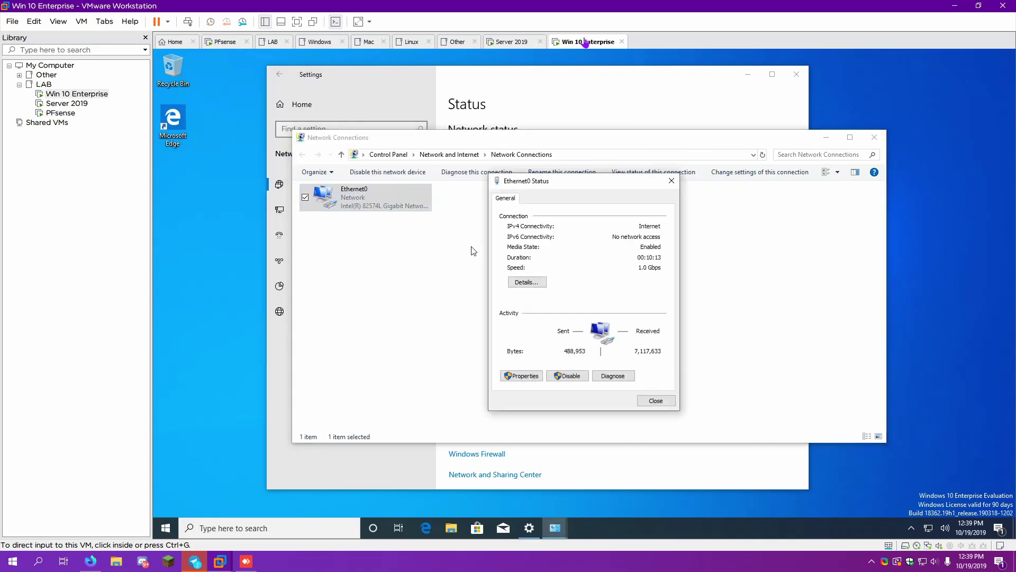
left_click(524, 282)
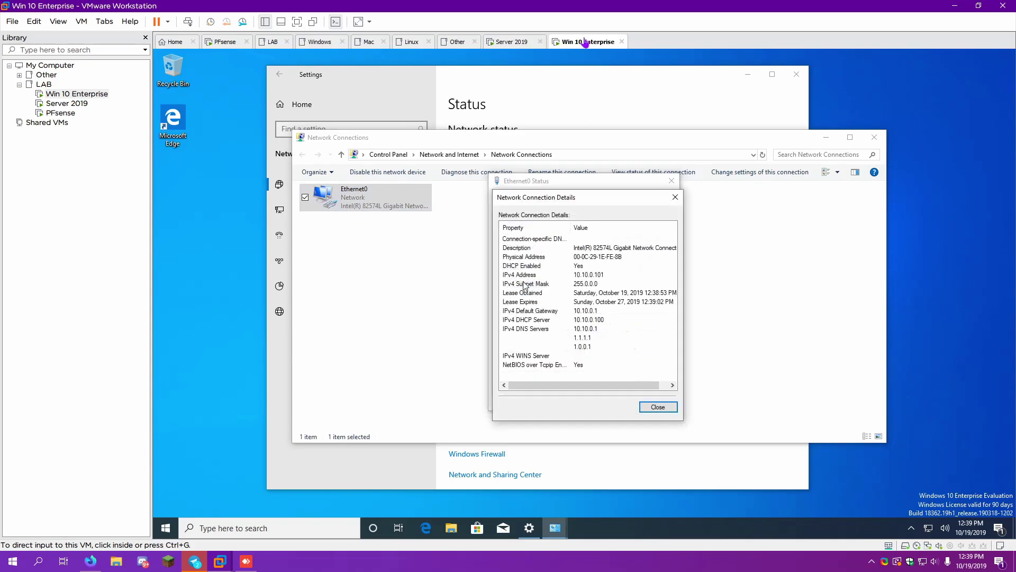
left_click(532, 320)
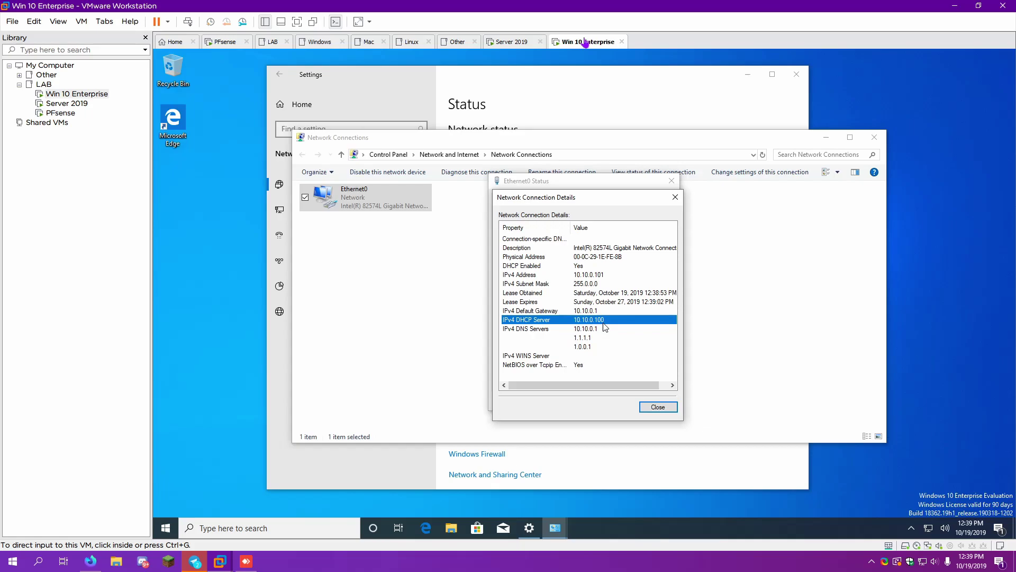
left_click(603, 276)
left_click(644, 411)
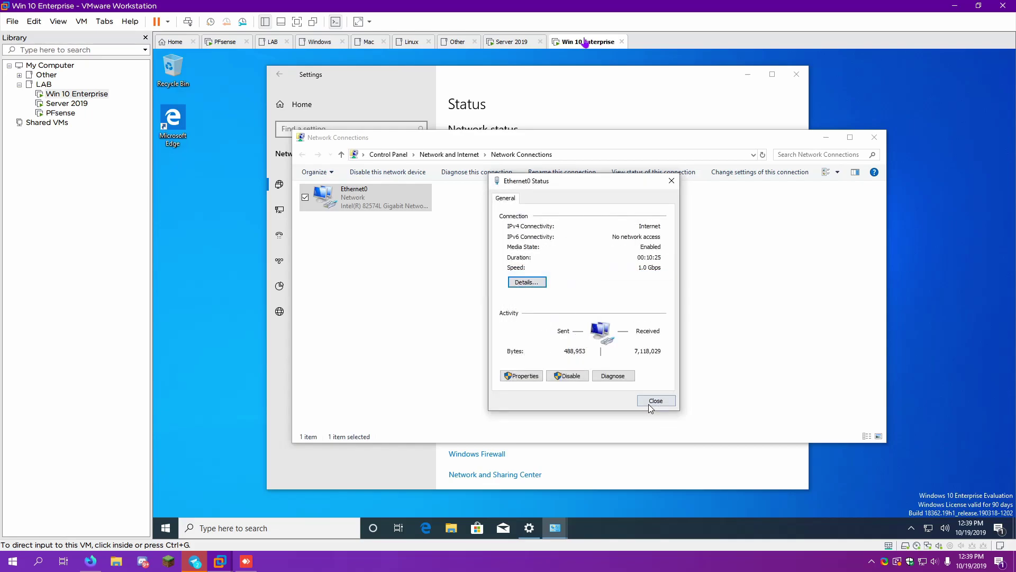
left_click(649, 405)
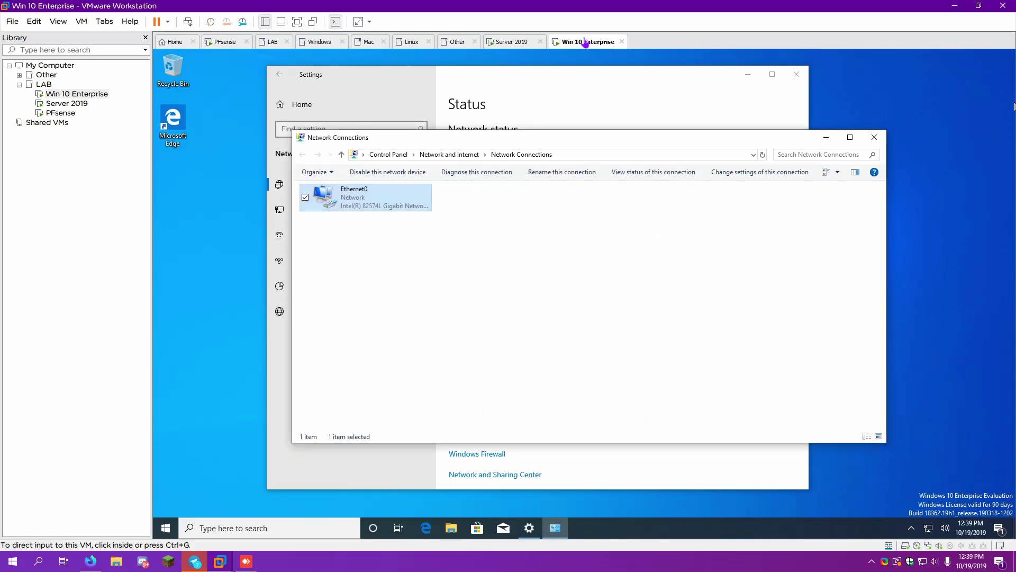
On the Server 2019 VM, refresh the scope's address leases and select the 10.10.0.100 BAD_ADDRESS entry
left_click(521, 45)
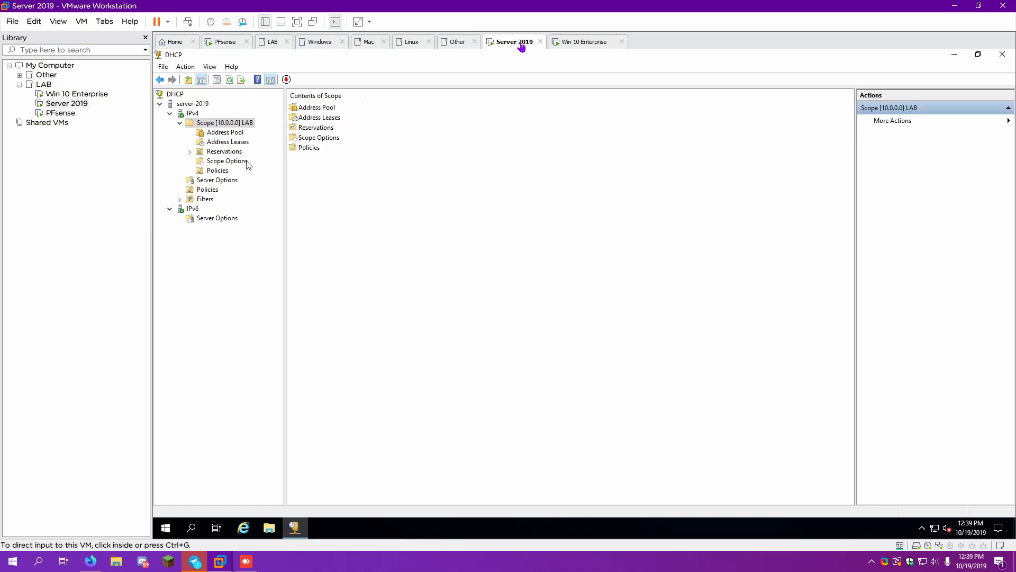
left_click(234, 153)
left_click(234, 143)
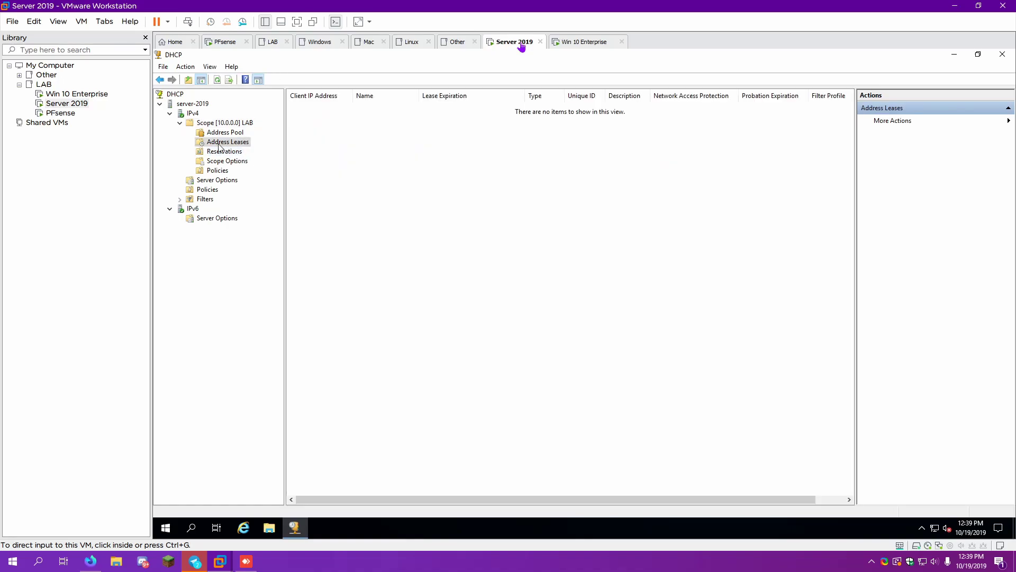
left_click(217, 80)
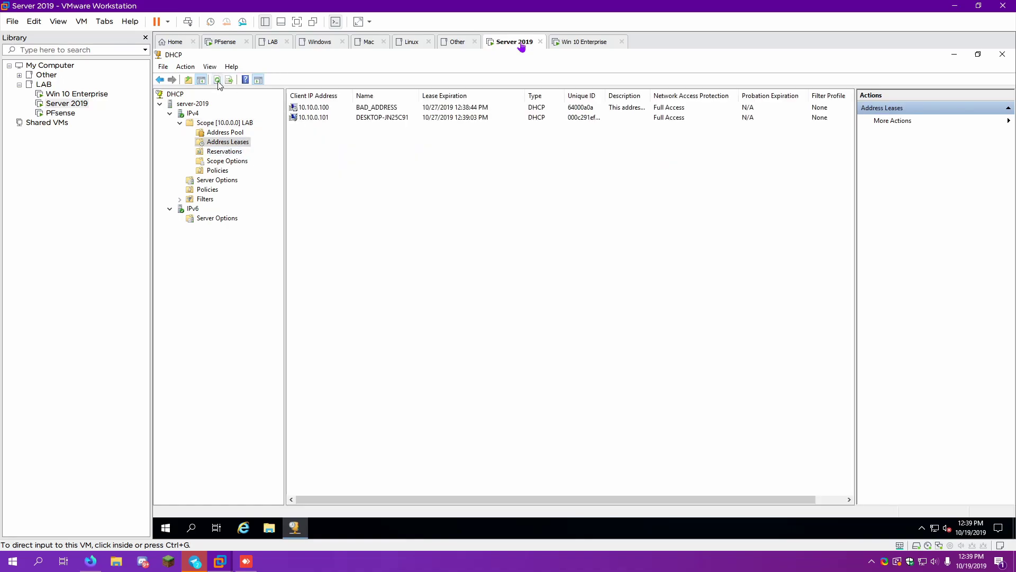
left_click(324, 110)
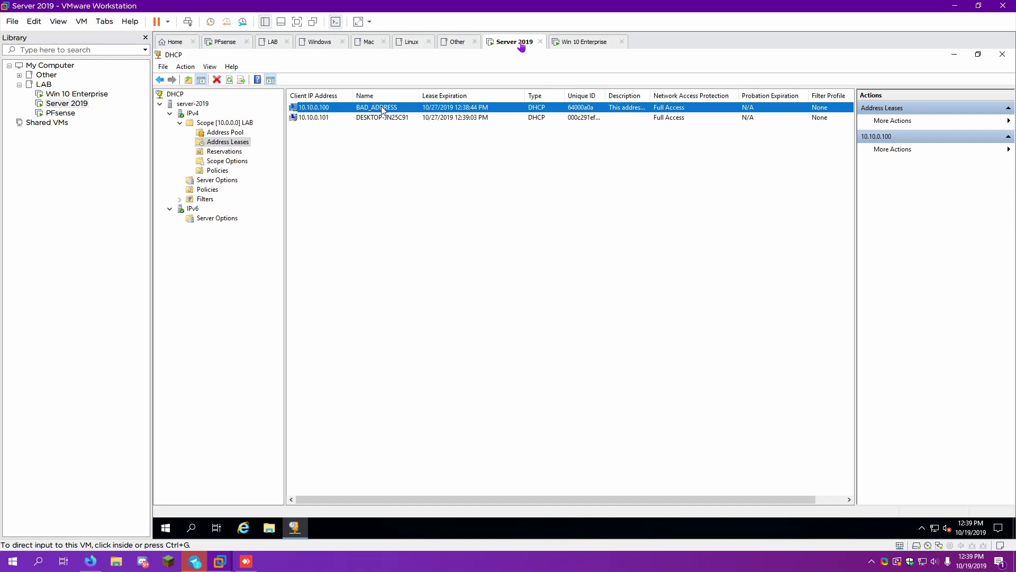
Auto-fit the Unique ID and Description columns and review the BAD_ADDRESS lease's actions
double_click(607, 97)
double_click(652, 98)
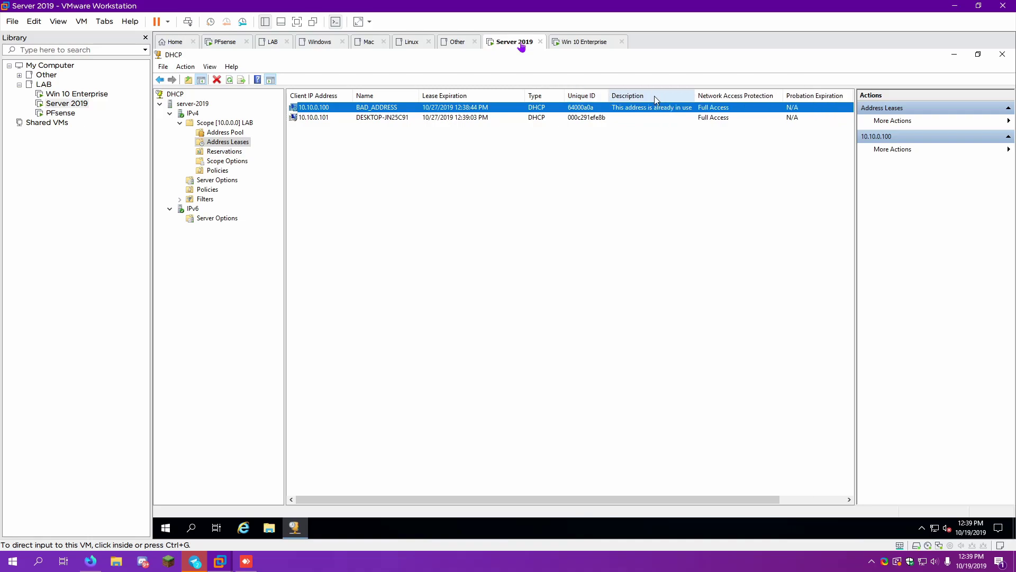
right_click(632, 116)
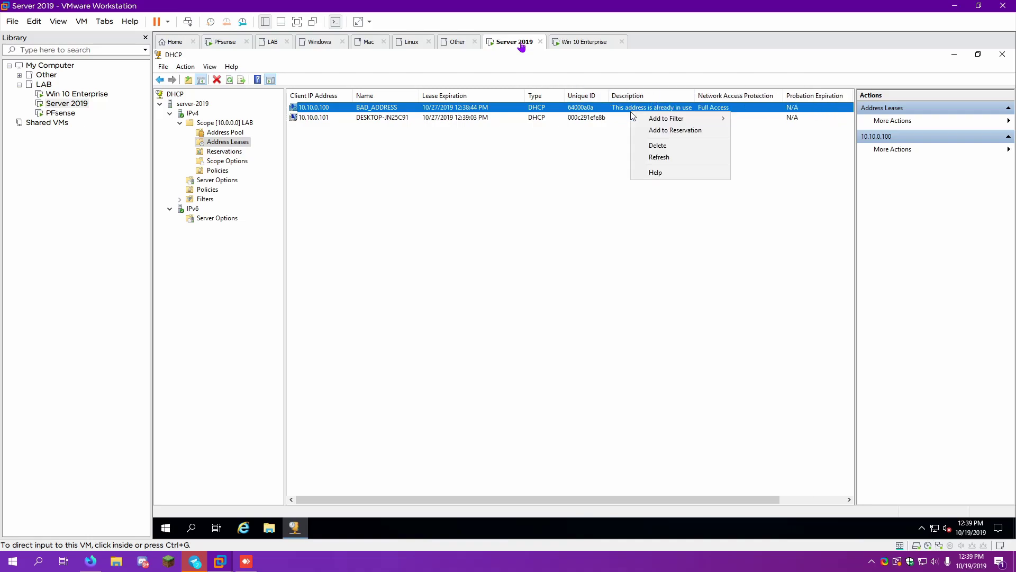
left_click(375, 111)
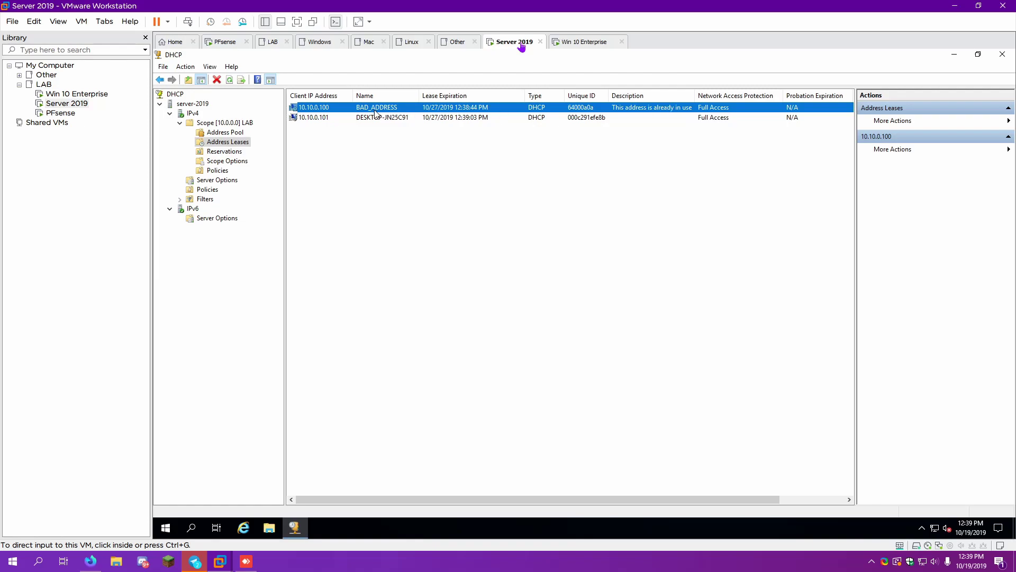
right_click(206, 142)
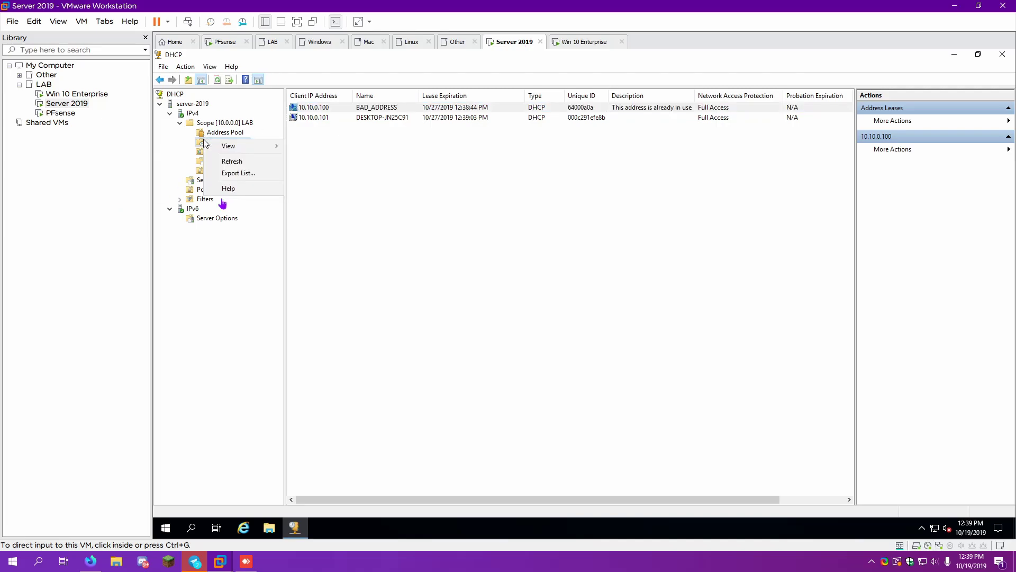
Draft a new reservation named Server-2019 with IP address 10.10.0.100
left_click(205, 144)
left_click(204, 152)
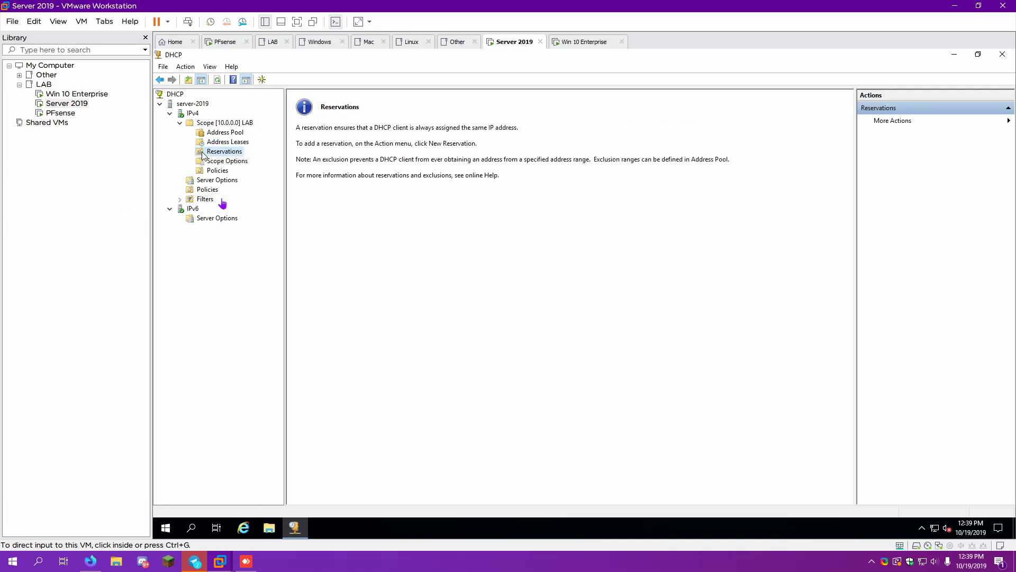
right_click(203, 153)
left_click(216, 157)
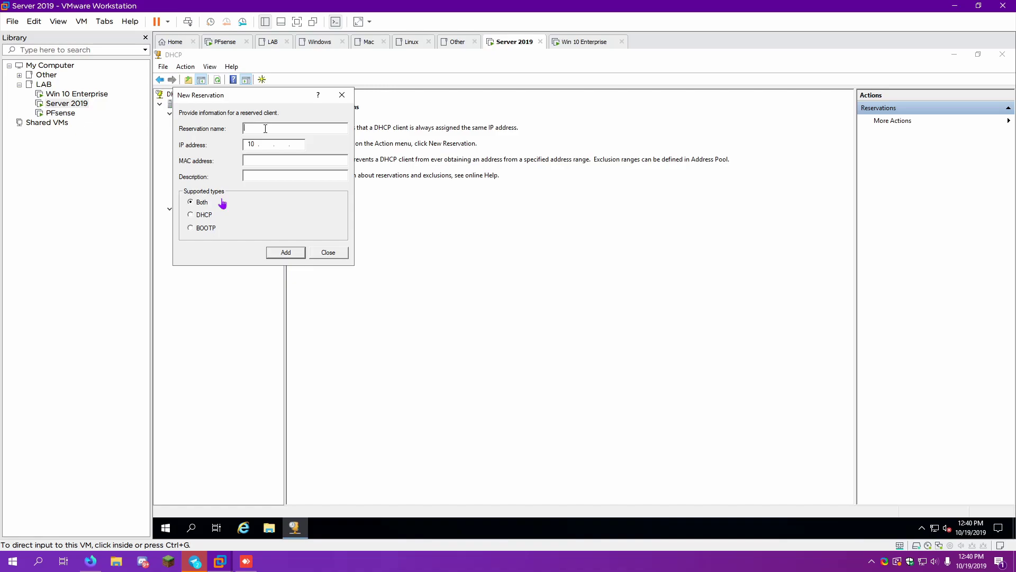
type("sERVE")
key("BackSpace")
key("BackSpace")
key("BackSpace")
key("BackSpace")
key("BackSpace")
key("BackSpace")
type("Server-20190.0.100")
key("Tab")
Open an administrator PowerShell and try the get-mac and mac-get commands
right_click(162, 535)
left_click(218, 393)
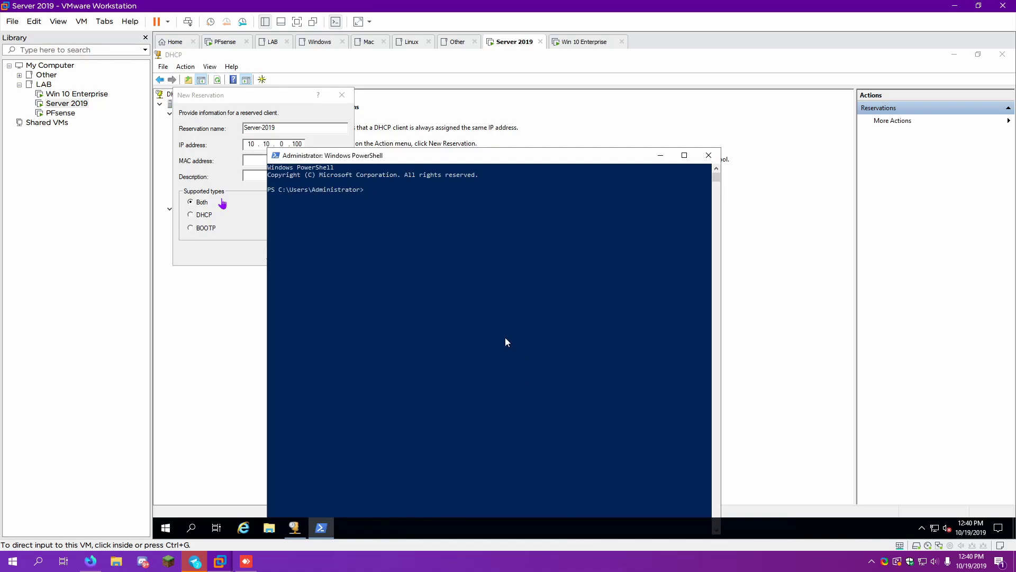
type("get-mac")
key("Return")
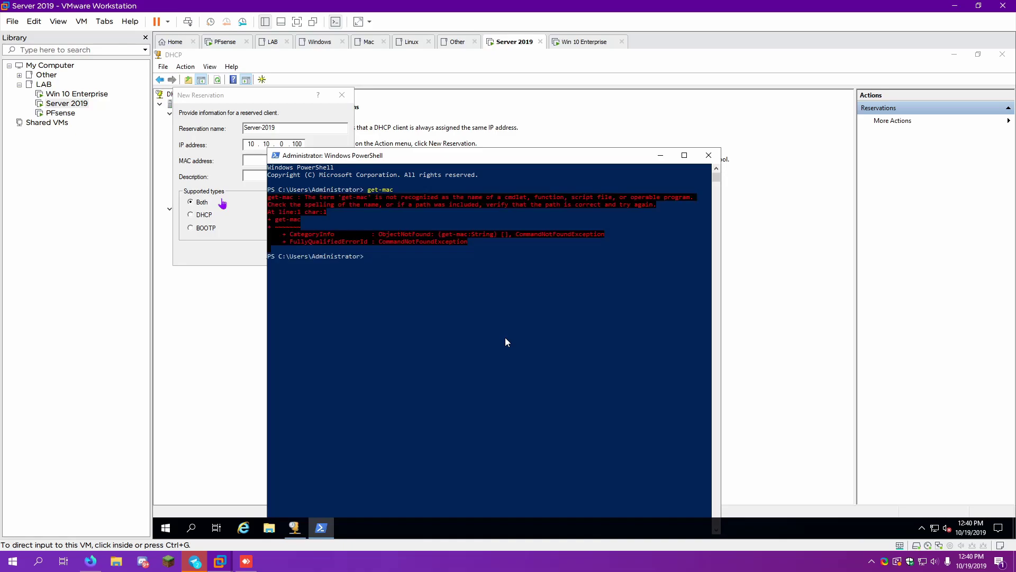
type("mac-get")
key("Return")
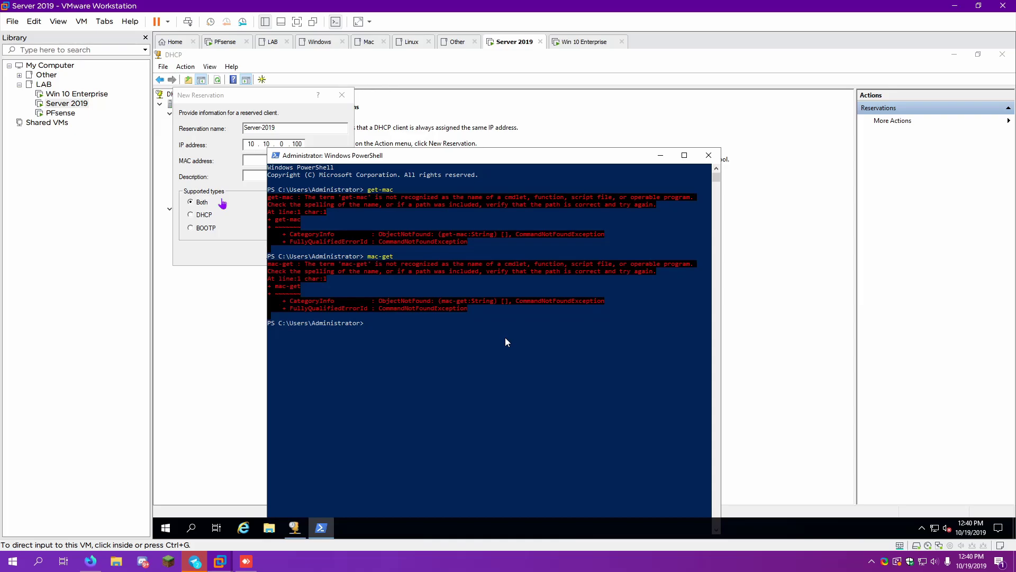
Run getmac and copy the server's MAC address 00-0C-29-5A-C7-13
type("getmac")
key("Return")
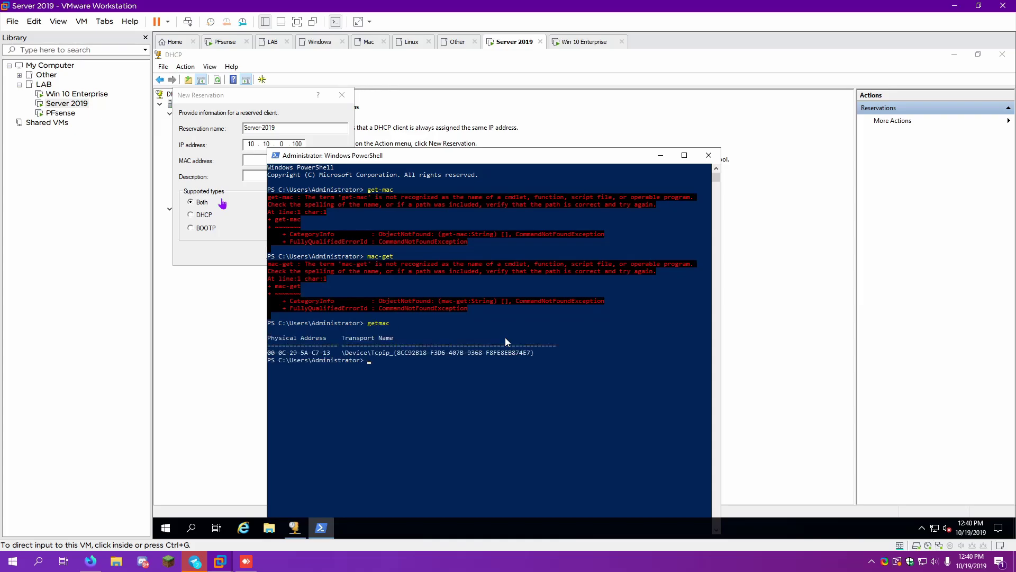
mouse_move(268, 353)
left_mouse_down()
mouse_move(332, 356)
mouse_move(271, 358)
left_mouse_up()
key("super+c")
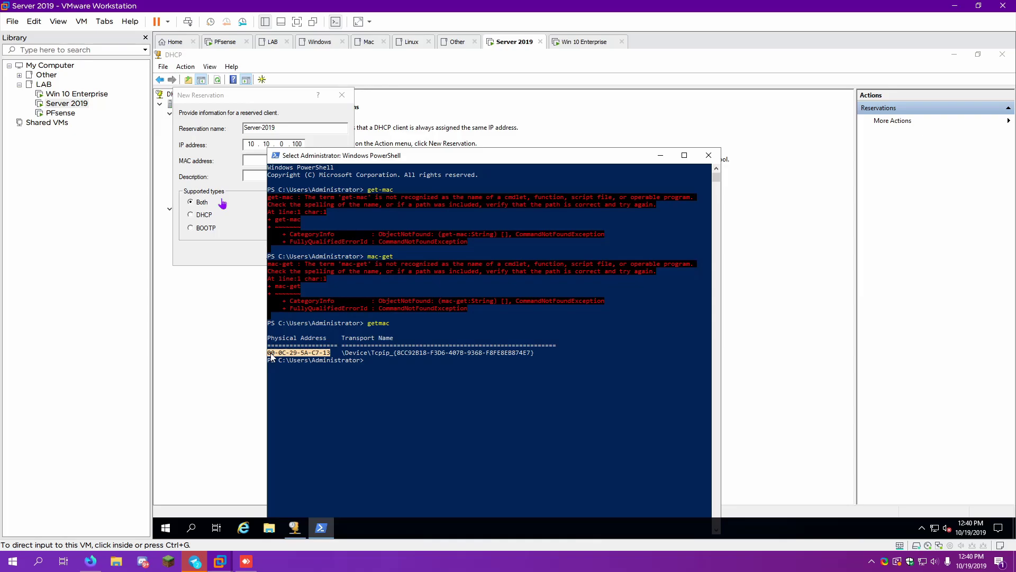
right_click(271, 358)
Paste the server's MAC address 00-0C-29-5A-C7-13 into the reservation's MAC address field
left_click(256, 161)
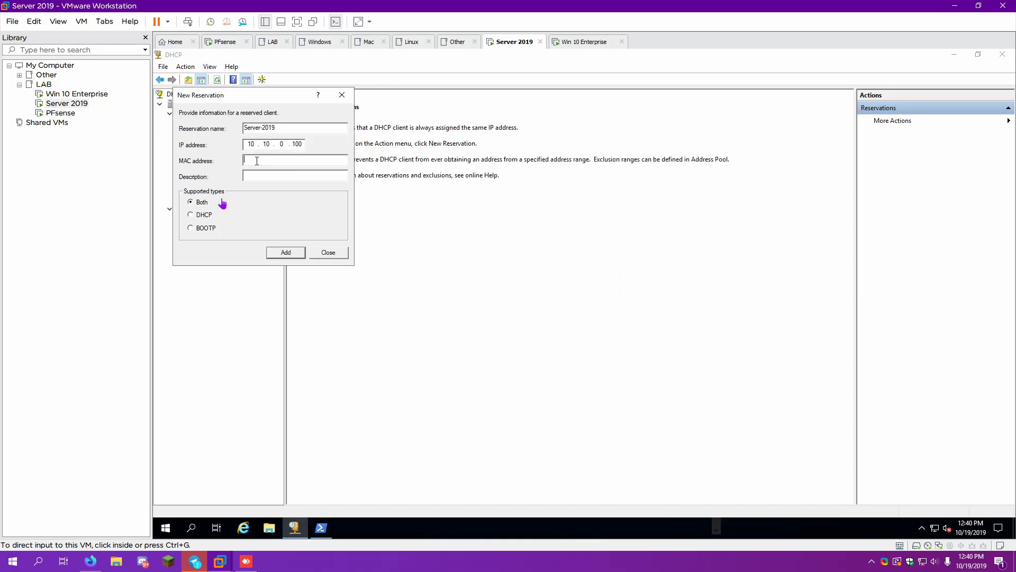
right_click(255, 161)
left_click(275, 207)
key("Left")
key("Left")
key("BackSpace")
key("Left")
key("Left")
key("BackSpace")
key("BackSpace")
key("BackSpace")
left_click_drag(283, 159, 201, 168)
key("ctrl+v")
key("Left")
key("BackSpace")
key("BackSpace")
key("BackSpace")
key("BackSpace")
key("BackSpace")
Make the reservation DHCP-only, describe it as 'Windows Server 2019', and add it
left_click(205, 216)
left_click(264, 177)
type("Windows Server 2019")
left_click(293, 253)
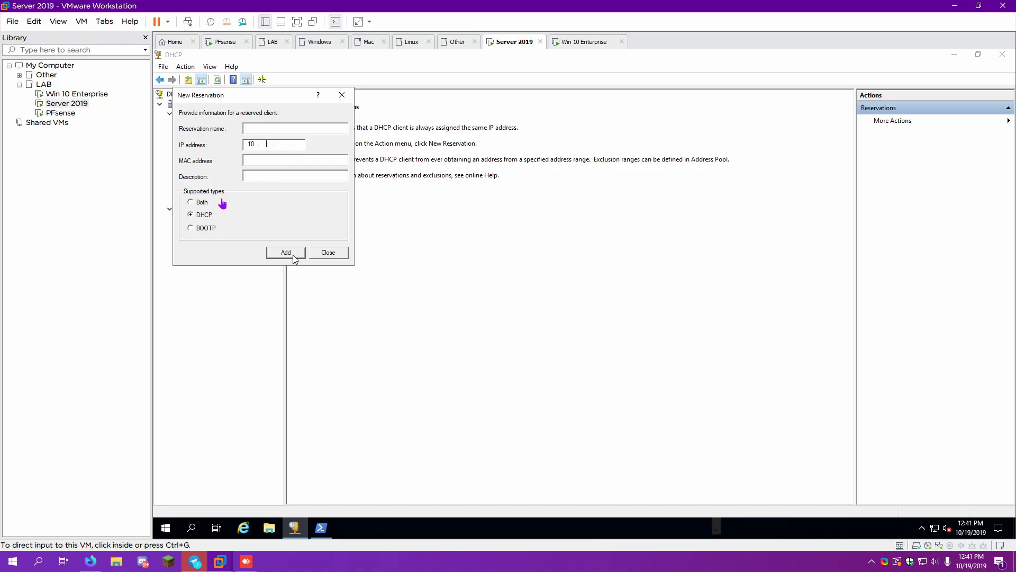
left_click(331, 255)
left_click(226, 142)
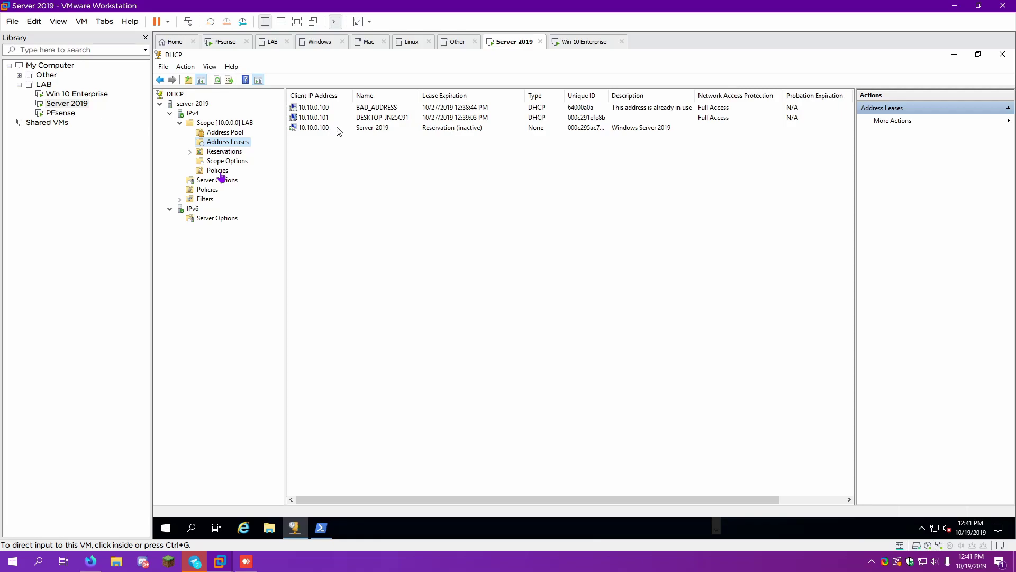
Delete the 10.10.0.100 BAD_ADDRESS lease, dismiss the reserved-client error, and refresh the list
left_click(361, 108)
left_click(217, 80)
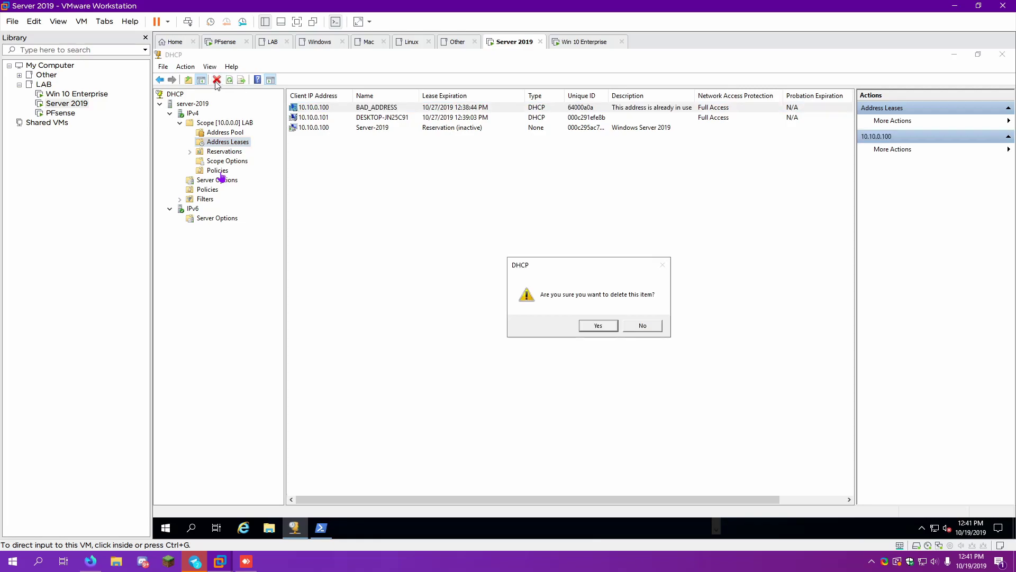
left_click(606, 326)
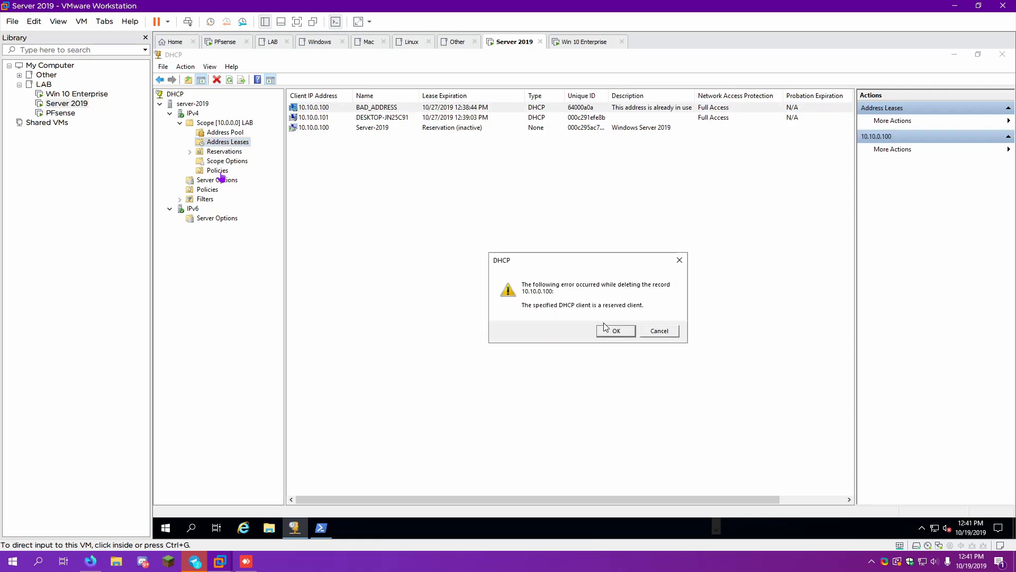
left_click(617, 331)
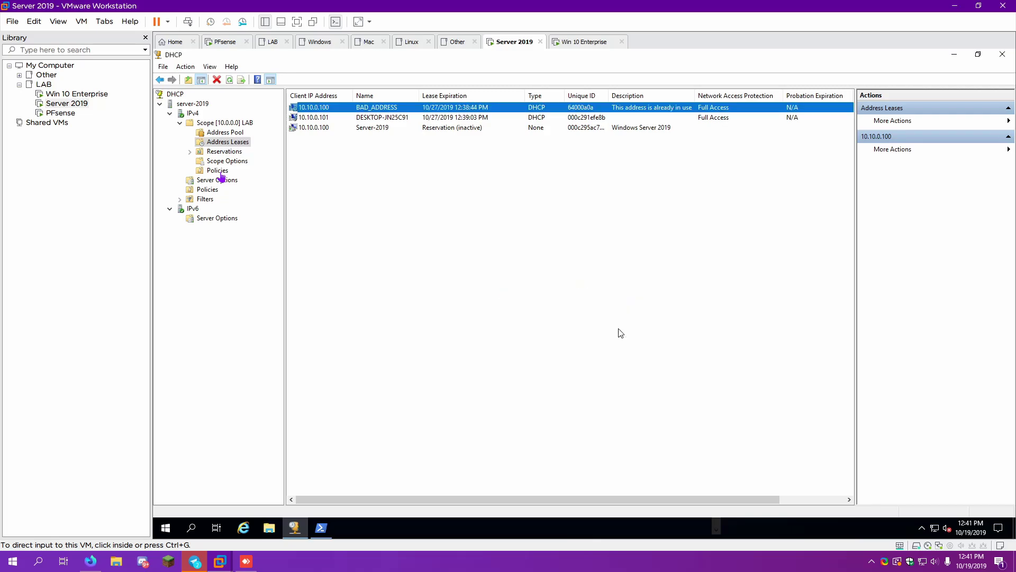
left_click(313, 119)
left_click(311, 110)
left_click(321, 128)
left_click(230, 80)
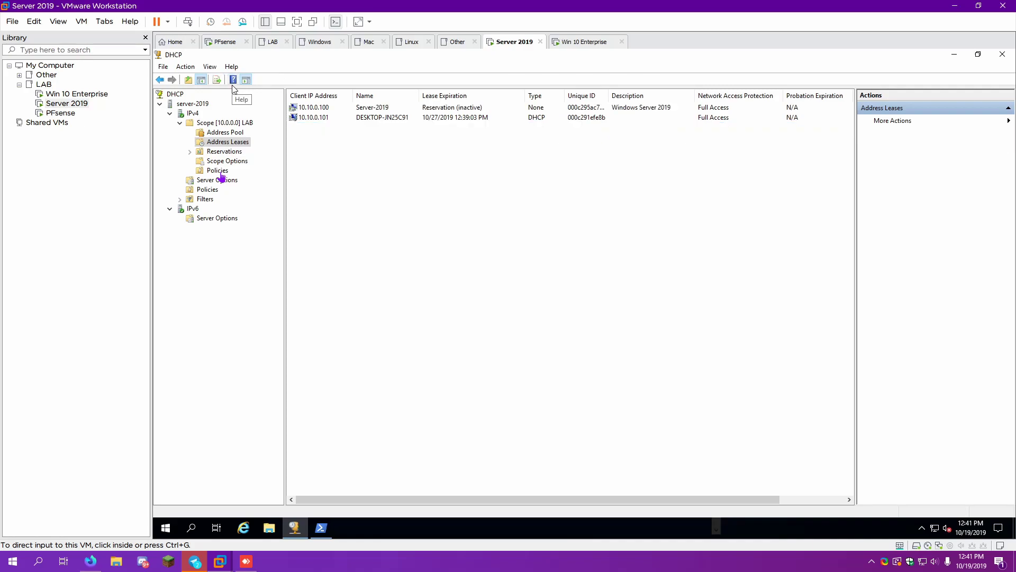
Auto-fit the Unique ID column and review the Server-2019 reservation and the 10.10.0.101 lease
left_click(497, 109)
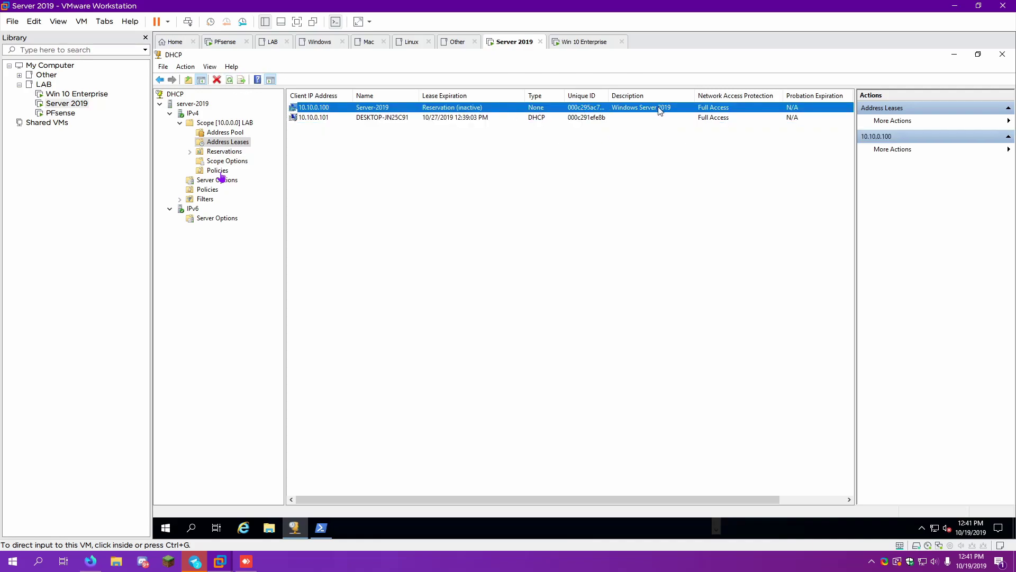
double_click(609, 96)
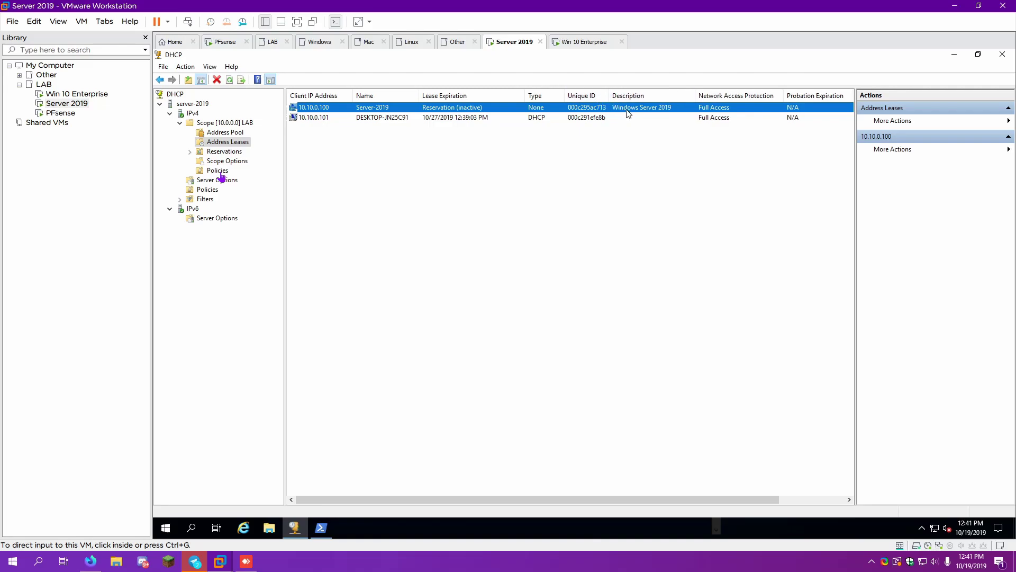
right_click(642, 107)
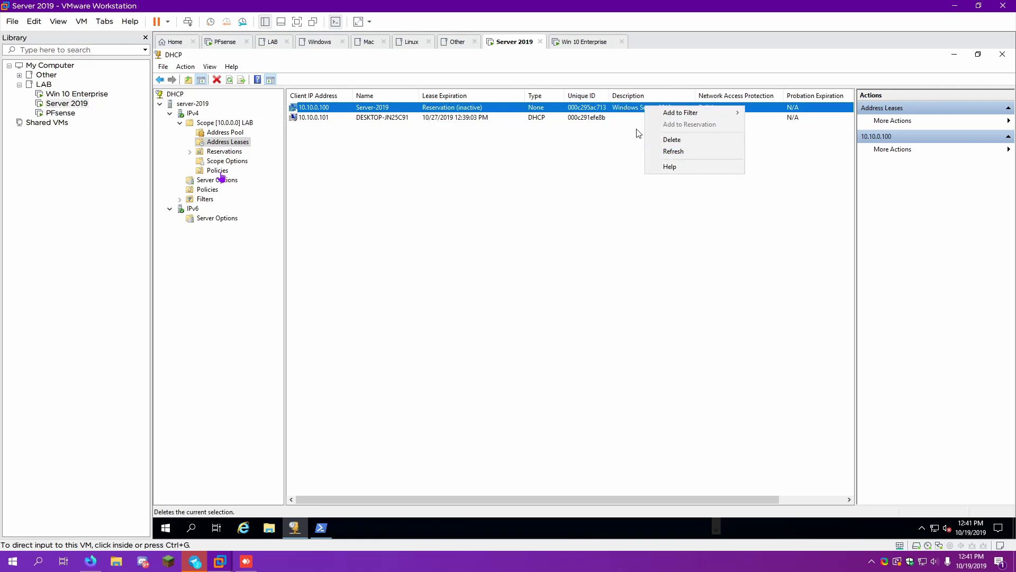
left_click(628, 112)
left_click(630, 118)
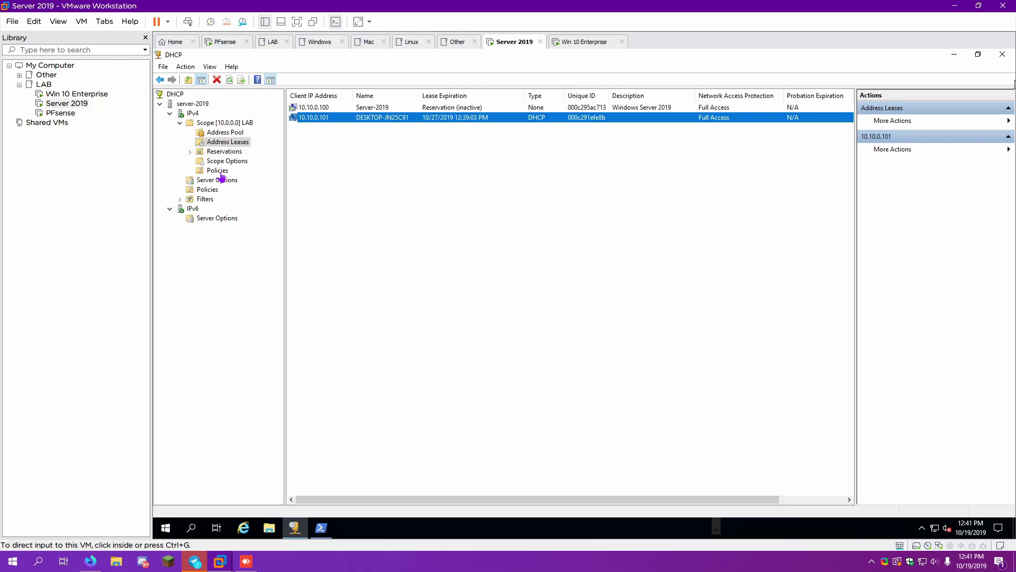
Close the DHCP console and PowerShell windows, then open and dismiss the Start menu
left_click(1008, 59)
left_click(709, 155)
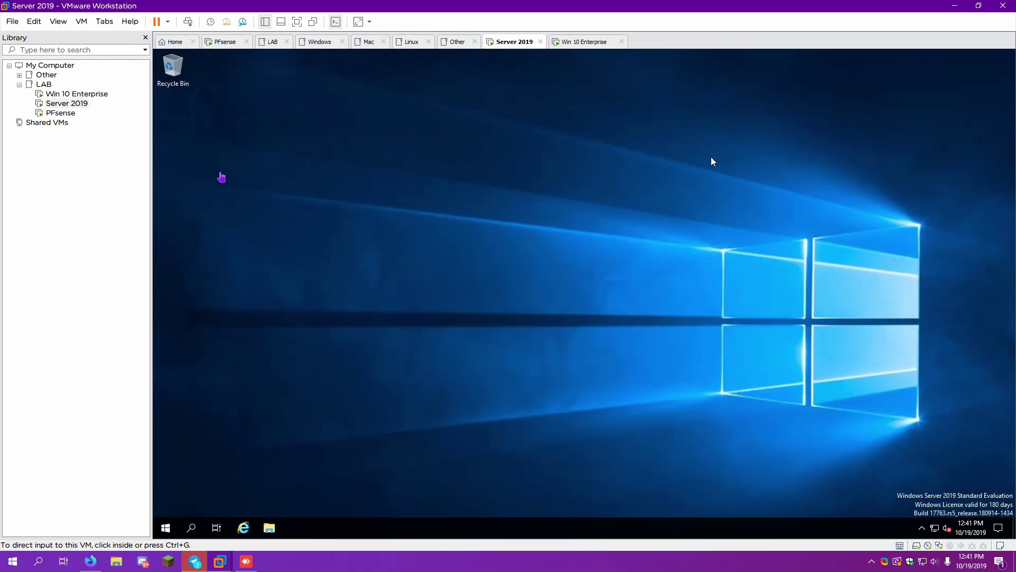
left_click(165, 527)
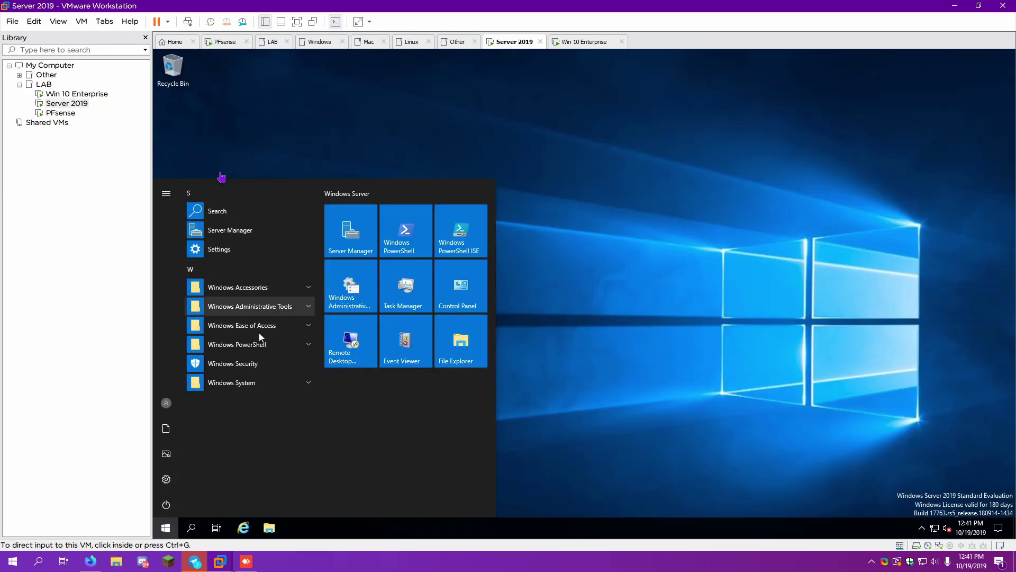
left_click(707, 458)
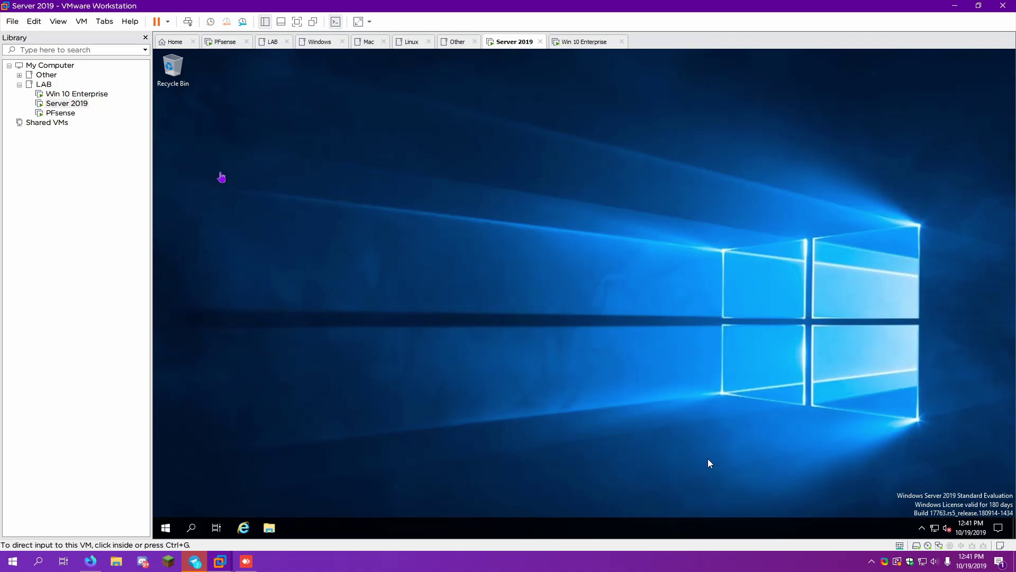